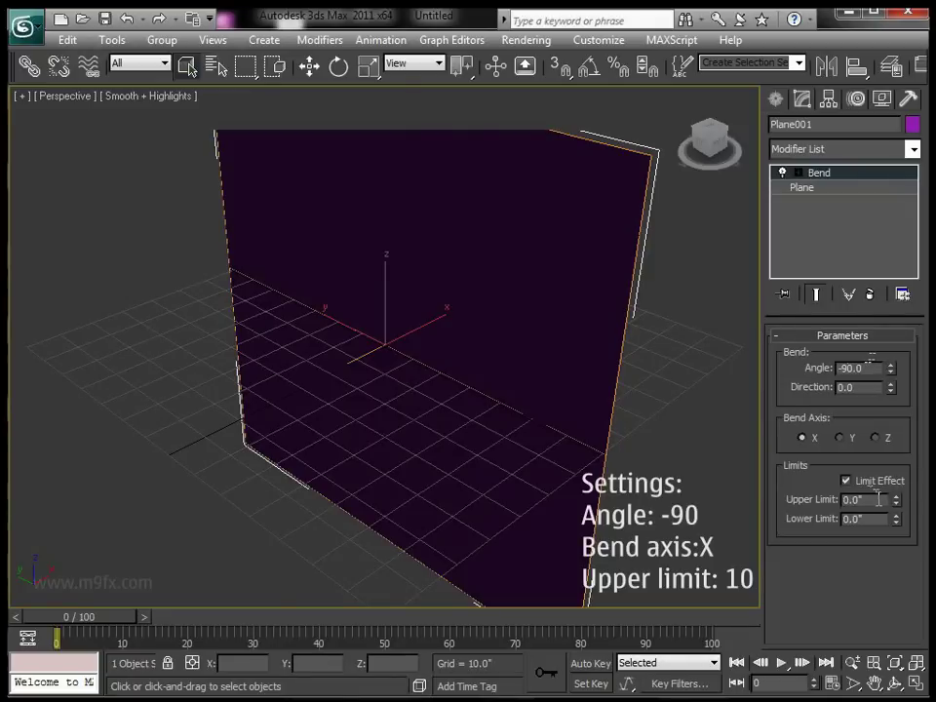
Set the Bend modifier's upper limit to 10 inches and enlarge the underlying plane.
{"action": "mouse_move", "coordinate": [896, 500]}
{"action": "left_mouse_down"}
{"action": "mouse_move", "coordinate": [888, 73]}
{"action": "mouse_move", "coordinate": [896, 493]}
{"action": "left_mouse_up"}
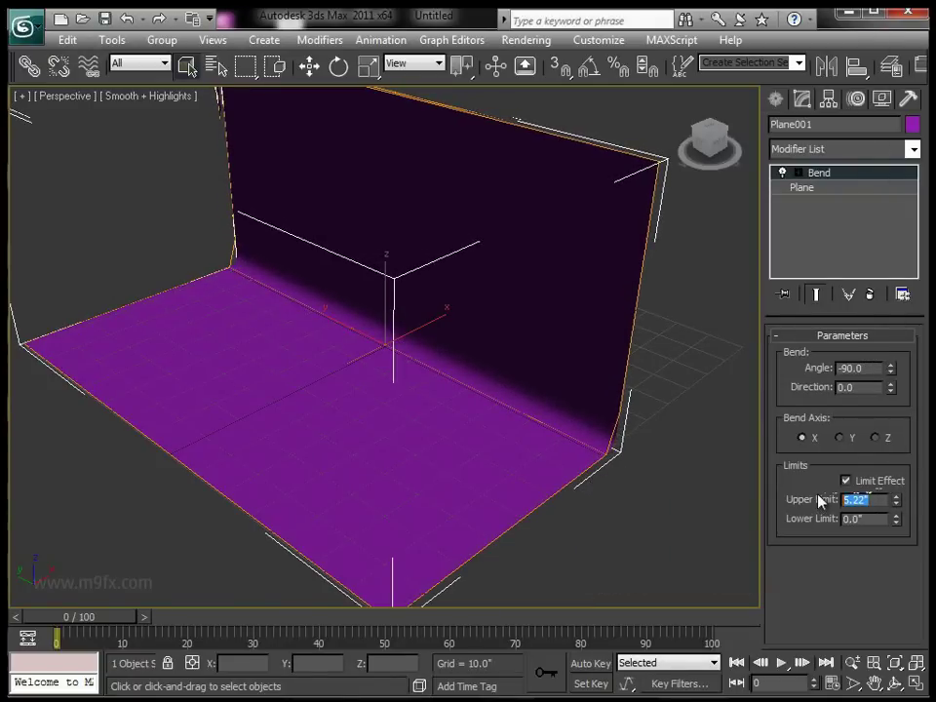
{"action": "type", "text": "10"}
{"action": "key", "text": "Return"}
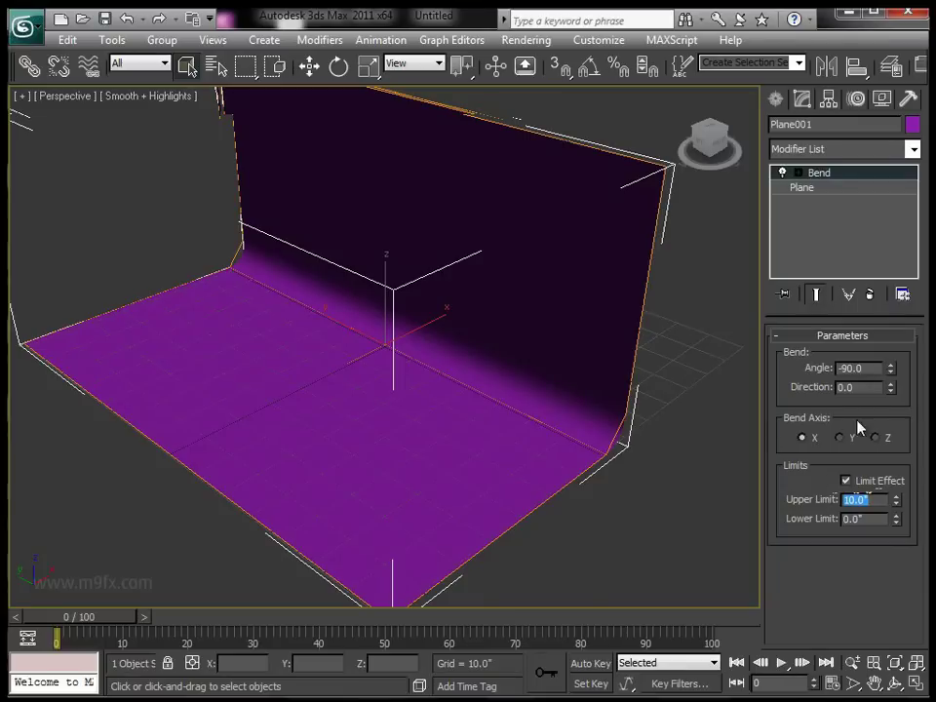
{"action": "left_click", "coordinate": [850, 194]}
{"action": "mouse_move", "coordinate": [899, 358]}
{"action": "left_mouse_down"}
{"action": "mouse_move", "coordinate": [899, 321]}
{"action": "mouse_move", "coordinate": [899, 356]}
{"action": "mouse_move", "coordinate": [899, 327]}
{"action": "mouse_move", "coordinate": [900, 339]}
{"action": "left_mouse_up"}
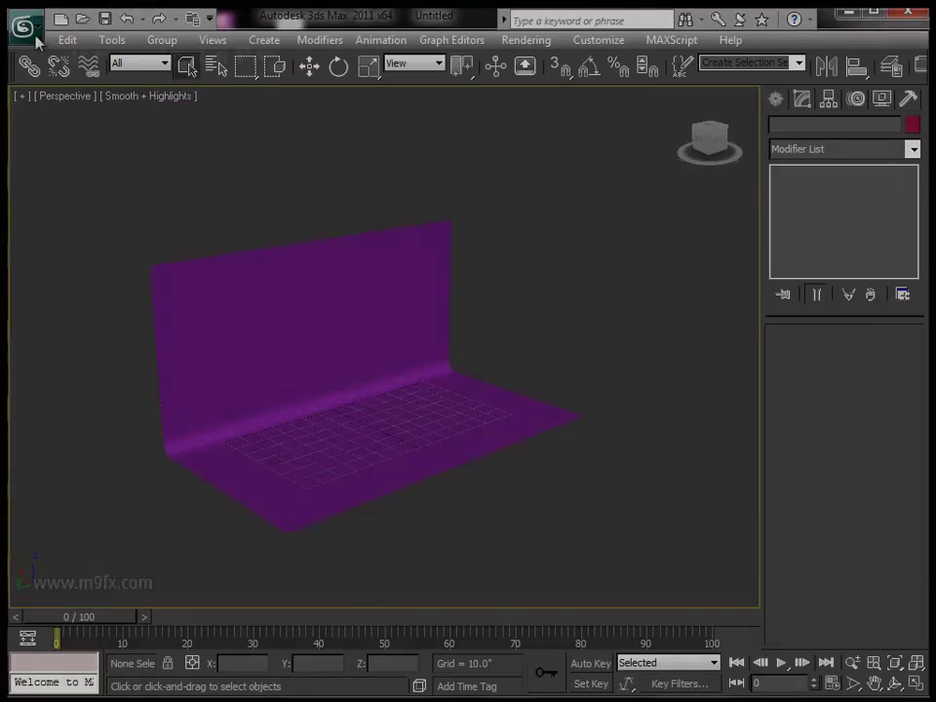
Merge all objects from the file w.max into the scene.
{"action": "left_click", "coordinate": [26, 27]}
{"action": "mouse_move", "coordinate": [75, 272]}
{"action": "left_click", "coordinate": [223, 174]}
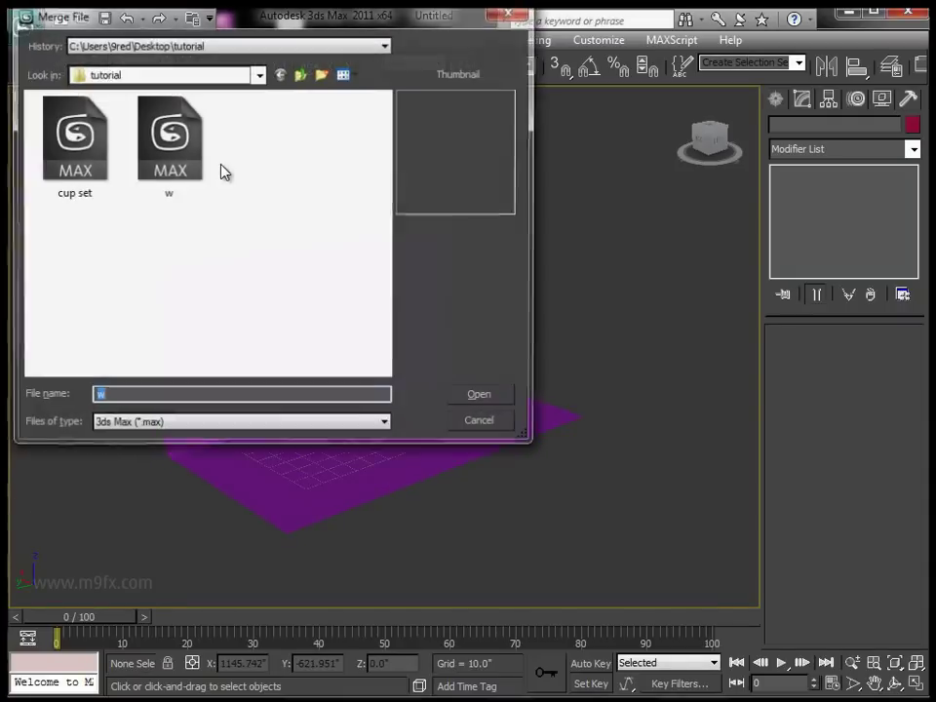
{"action": "left_click", "coordinate": [175, 161]}
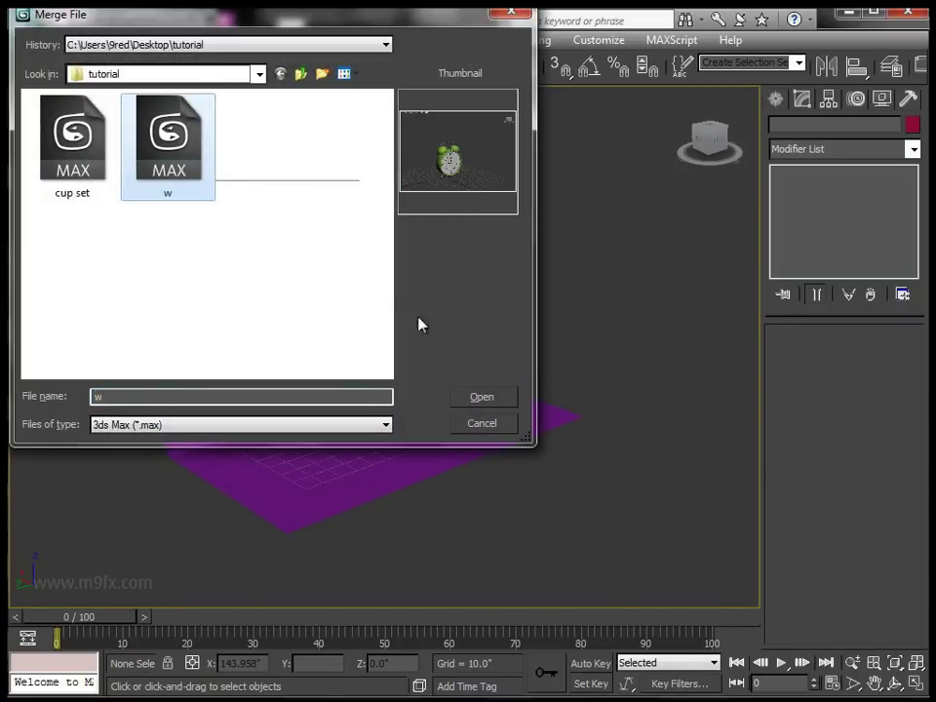
{"action": "left_click", "coordinate": [465, 395]}
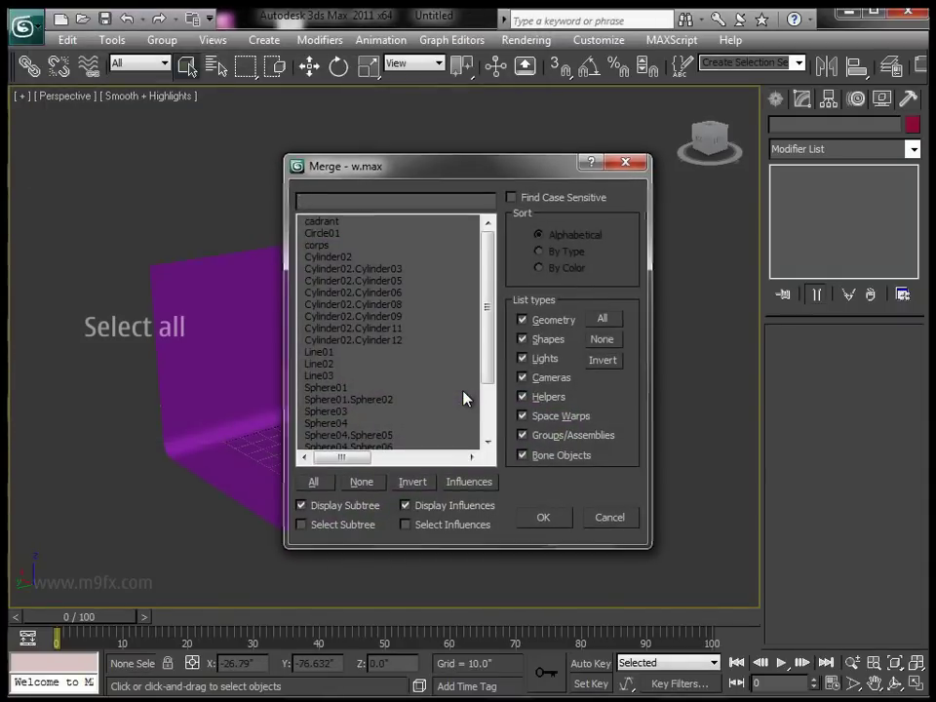
{"action": "left_click", "coordinate": [313, 482]}
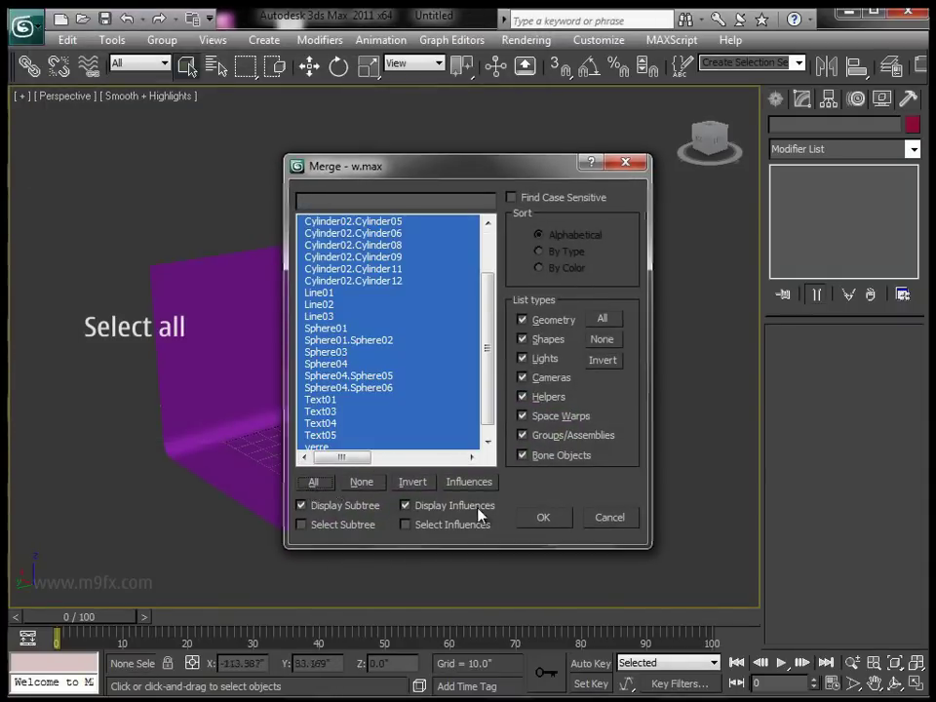
{"action": "left_click", "coordinate": [546, 518]}
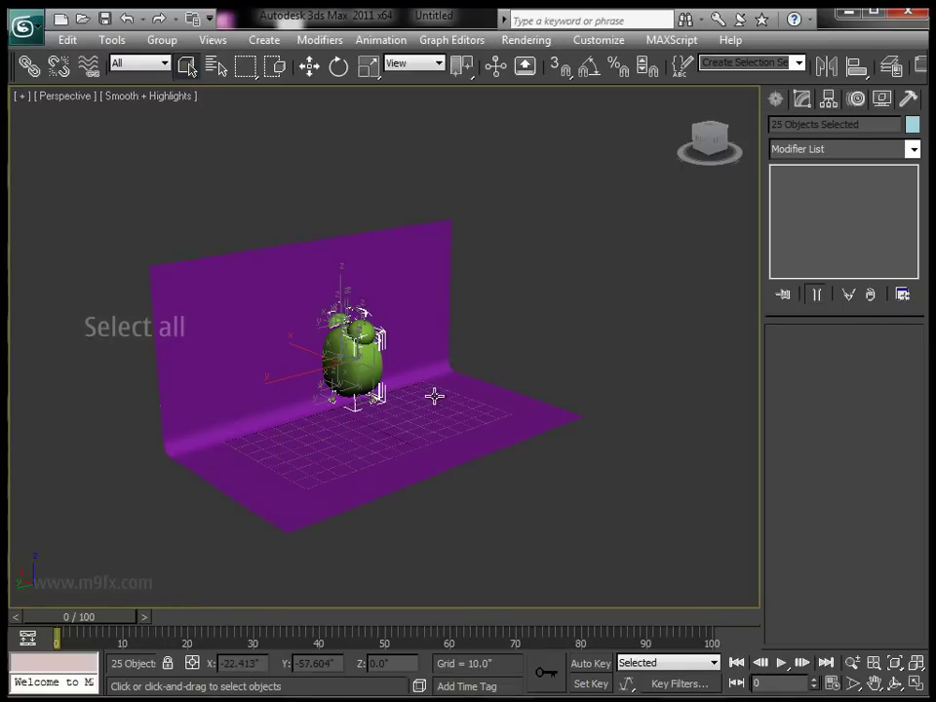
Move the merged alarm clock along X, clear of the backdrop's wall and onto its floor, and deselect it.
{"action": "key", "text": "z"}
{"action": "middle_click_drag", "start_coordinate": [576, 412], "coordinate": [444, 386], "text": "alt"}
{"action": "key", "text": "w"}
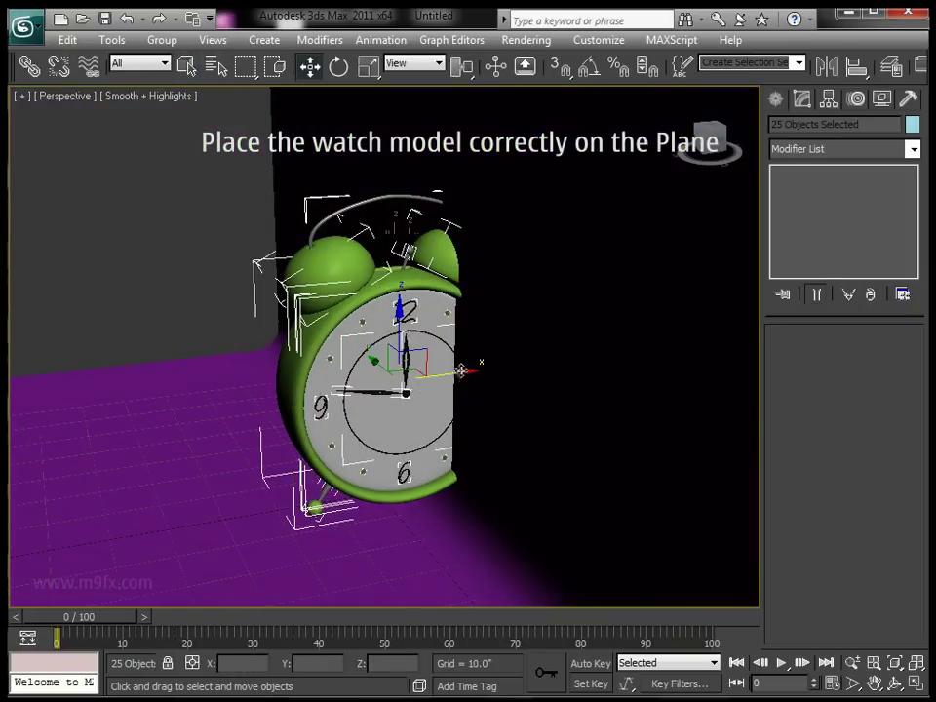
{"action": "key", "text": "ctrl+d"}
{"action": "key", "text": "z"}
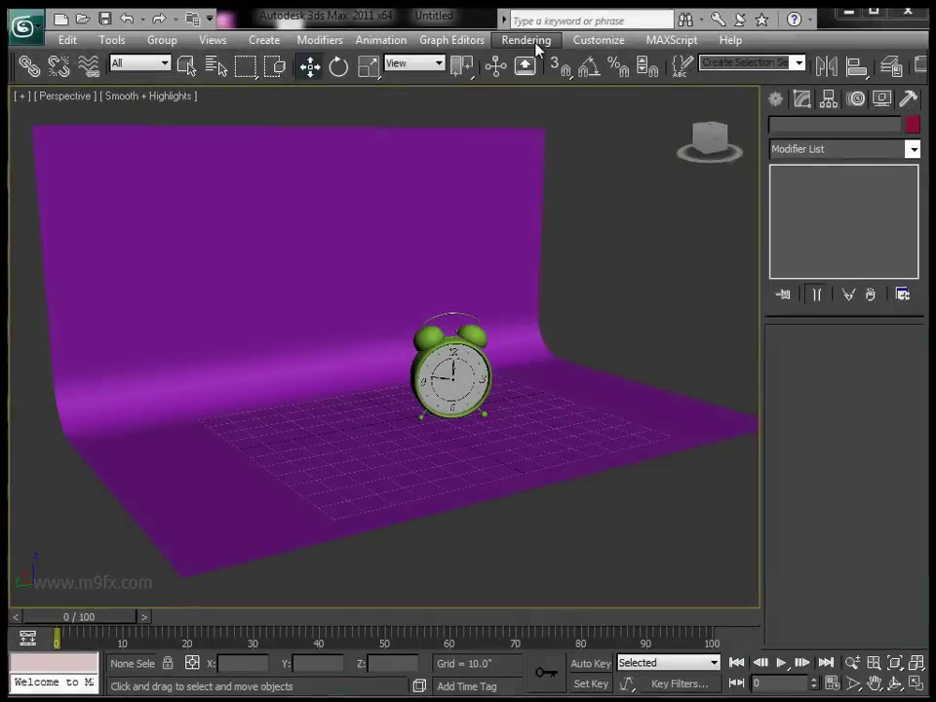
Assign the mental ray Renderer as the production renderer in the render settings.
{"action": "left_click", "coordinate": [535, 39]}
{"action": "left_click", "coordinate": [542, 84]}
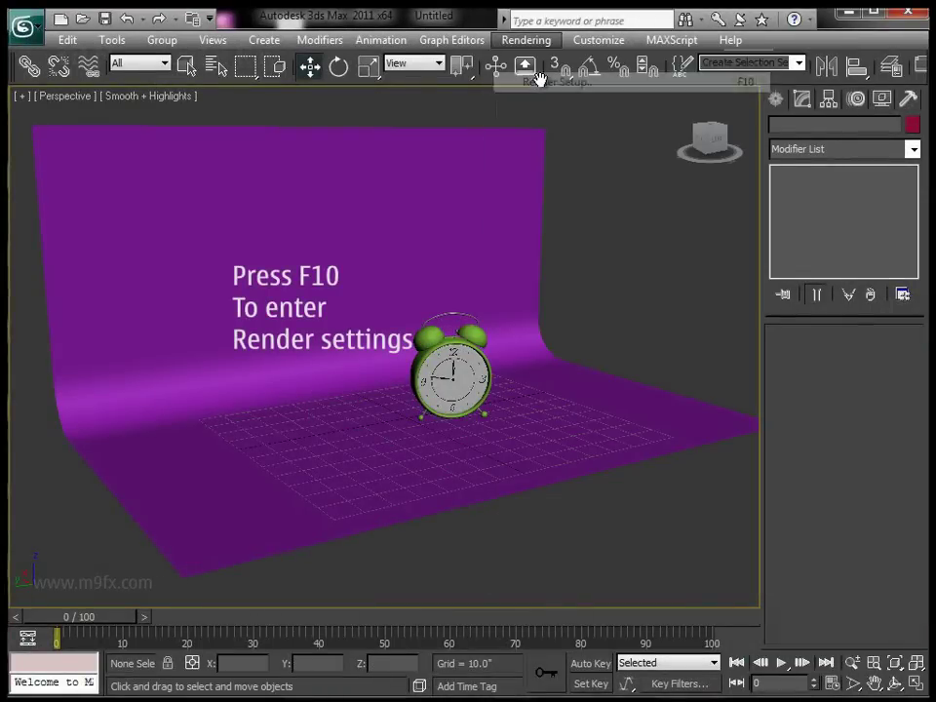
{"action": "left_click", "coordinate": [325, 168]}
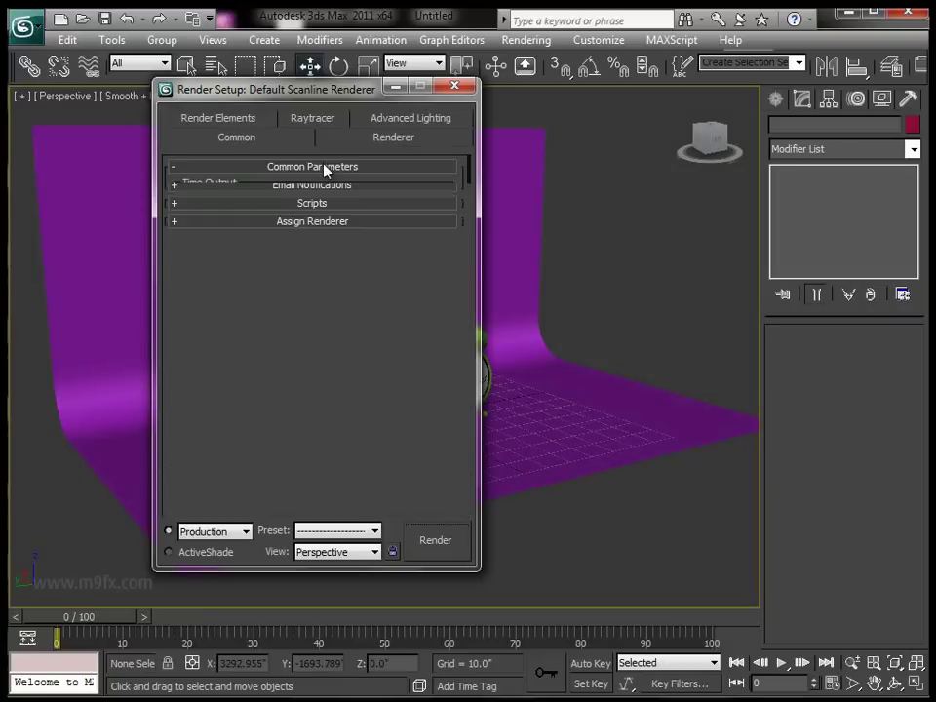
{"action": "left_click", "coordinate": [320, 223]}
{"action": "left_click", "coordinate": [416, 247]}
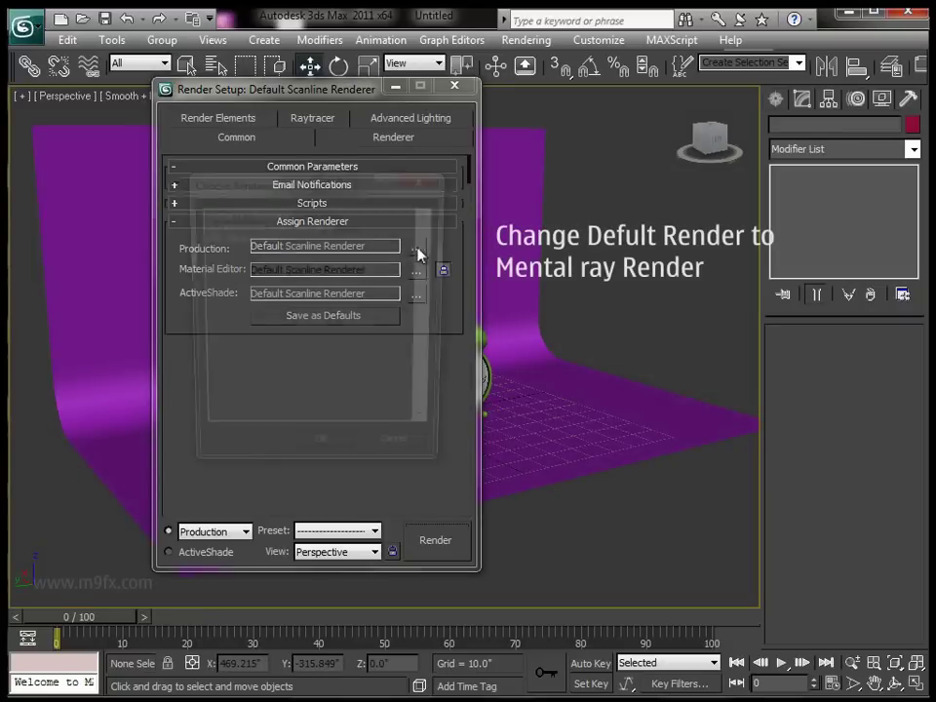
{"action": "double_click", "coordinate": [275, 215]}
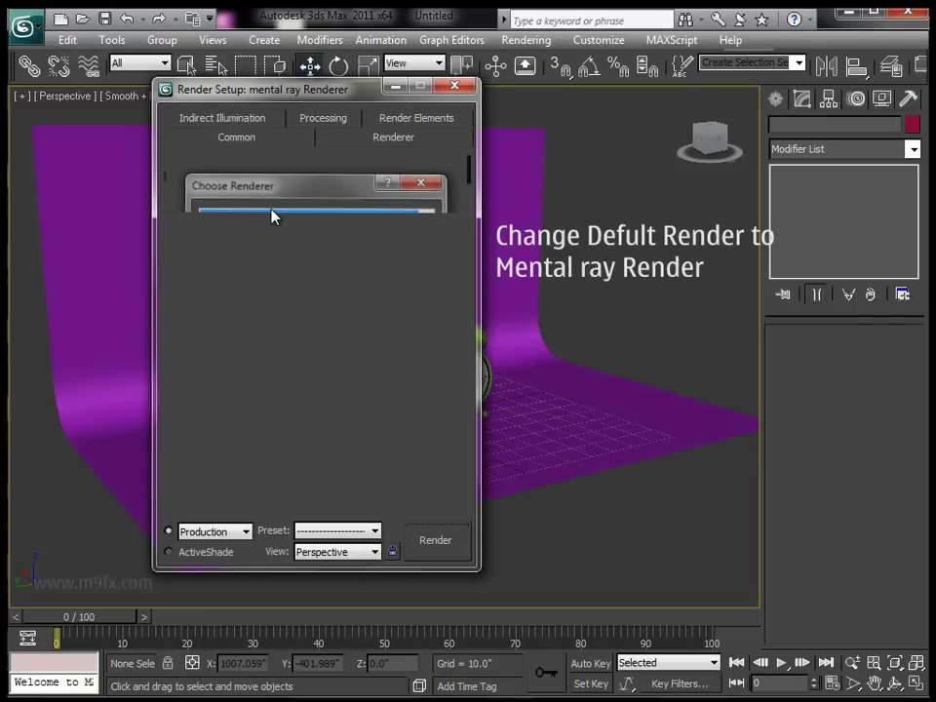
Set Final Gather noise filtering to None and enable the radius interpolation method for FG points.
{"action": "left_click", "coordinate": [246, 119]}
{"action": "left_click", "coordinate": [409, 413]}
{"action": "left_click", "coordinate": [389, 429]}
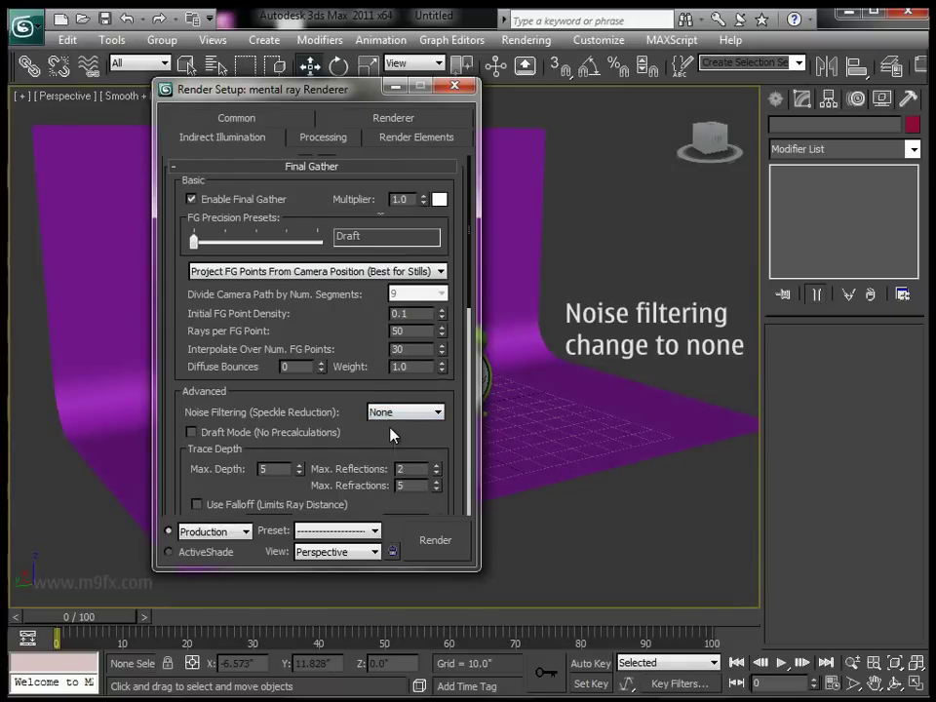
{"action": "scroll", "coordinate": [332, 258], "scroll_direction": "down", "scroll_amount": 5}
{"action": "left_click", "coordinate": [197, 342]}
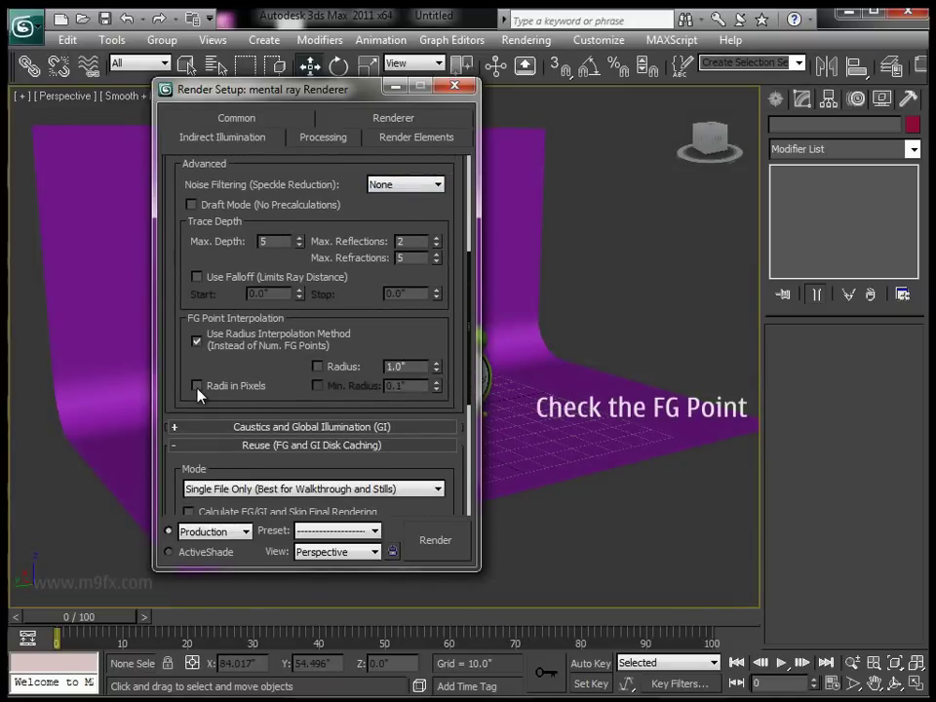
Set the Sampling Quality filter type to Mitchell and close the render settings.
{"action": "left_click", "coordinate": [410, 120]}
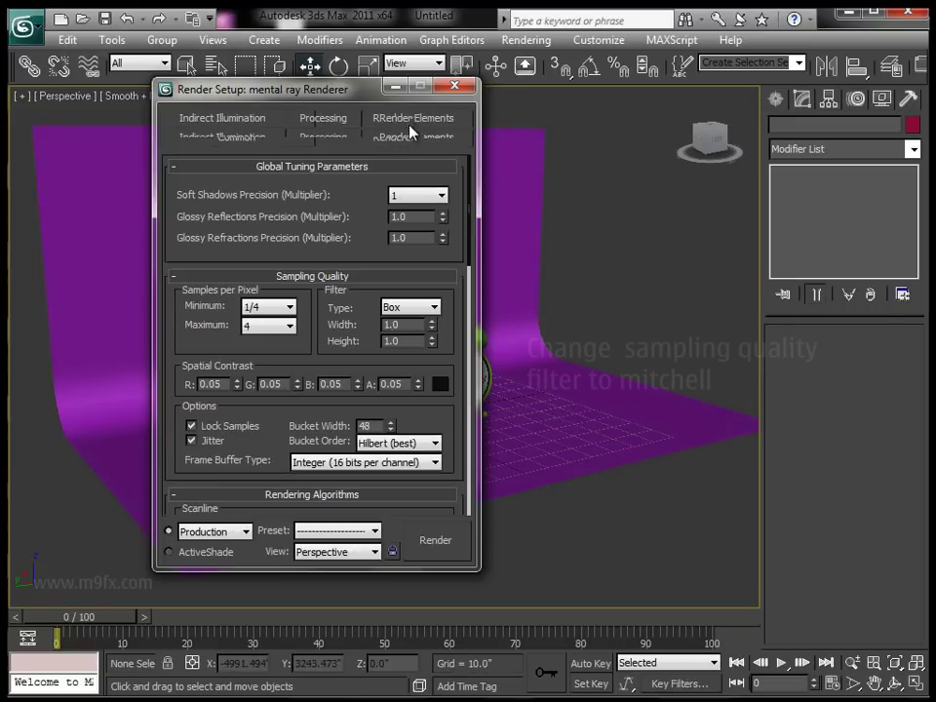
{"action": "left_click", "coordinate": [409, 309]}
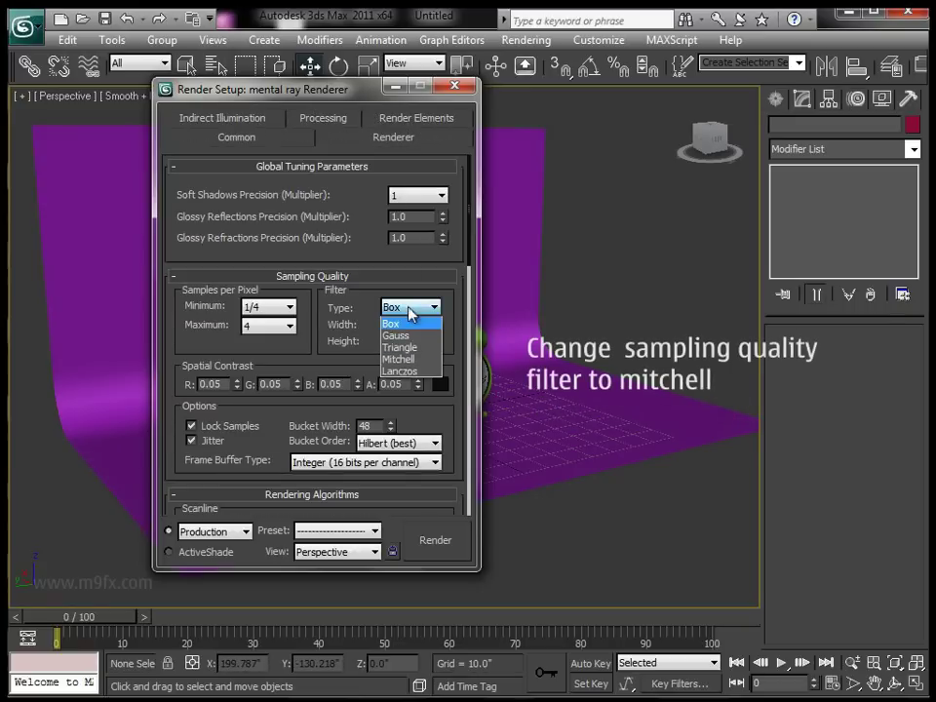
{"action": "left_click", "coordinate": [384, 356]}
{"action": "scroll", "coordinate": [364, 361], "scroll_direction": "down", "scroll_amount": 5}
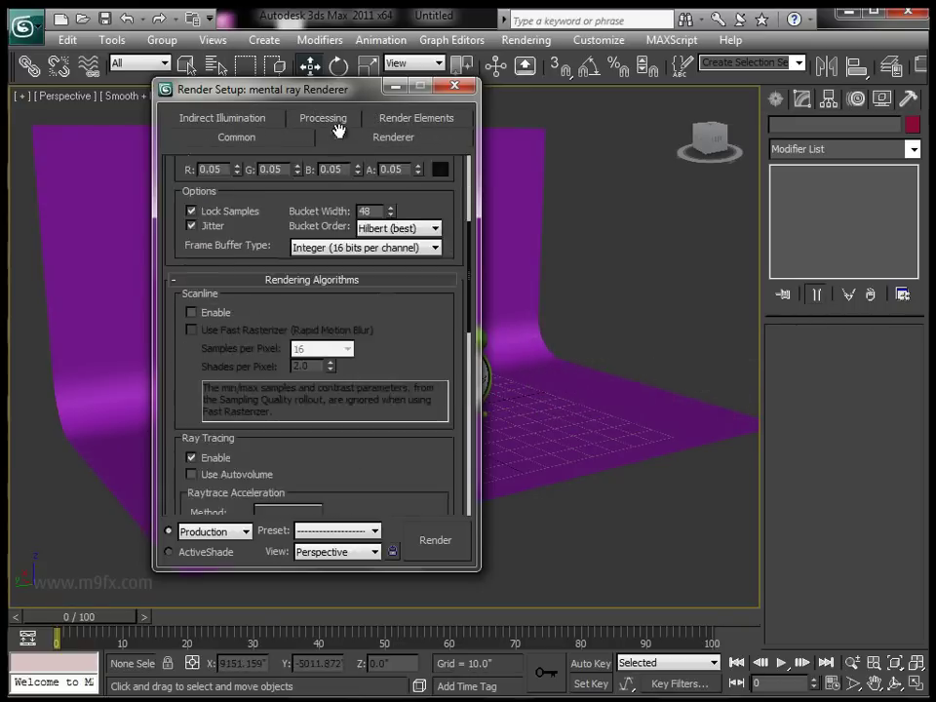
{"action": "scroll", "coordinate": [344, 379], "scroll_direction": "down", "scroll_amount": 5}
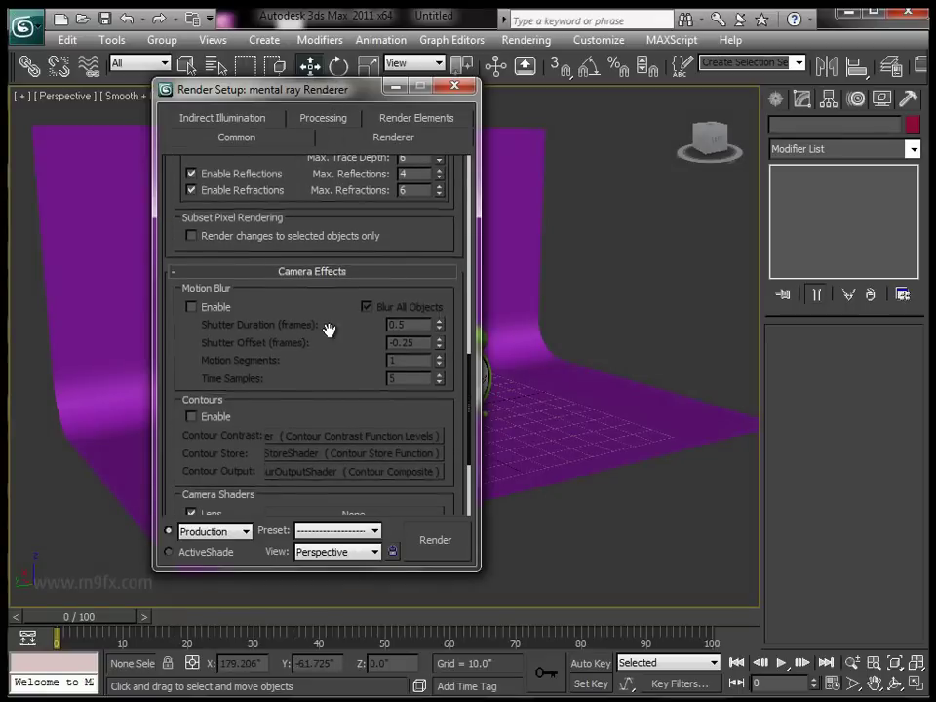
{"action": "scroll", "coordinate": [268, 408], "scroll_direction": "down", "scroll_amount": 4}
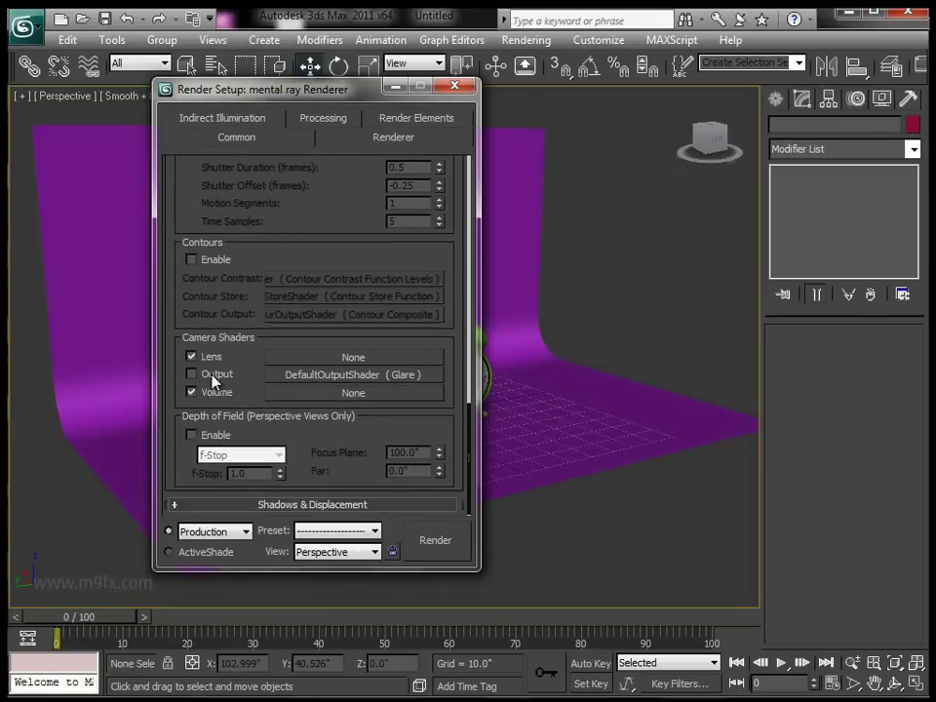
{"action": "left_click", "coordinate": [454, 87]}
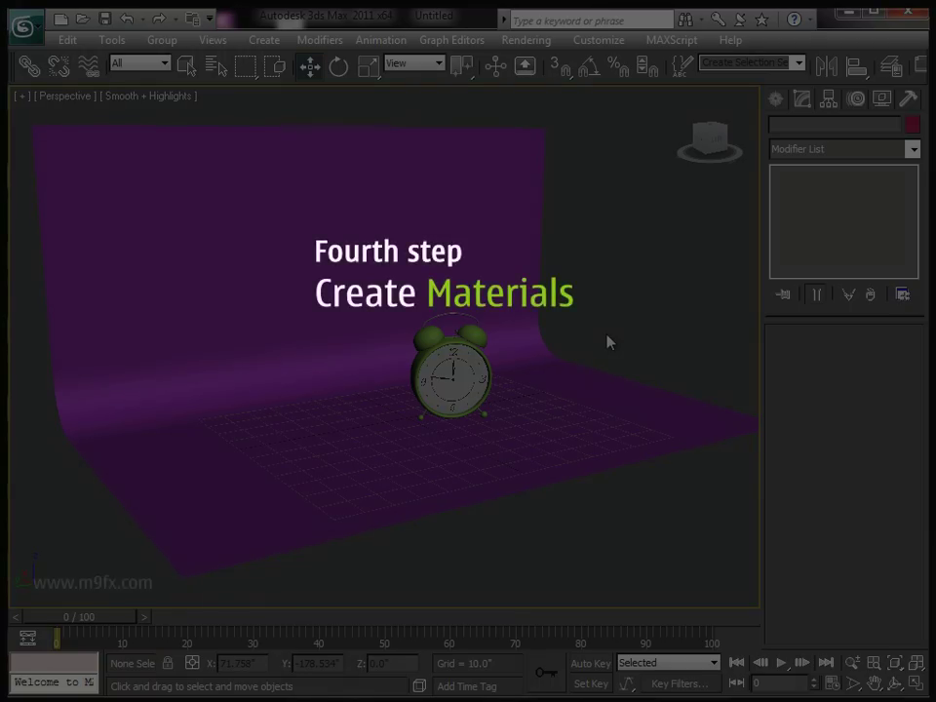
Change the first sample material in the Material Editor to mental ray Matte/Shadow/Reflection.
{"action": "key", "text": "m"}
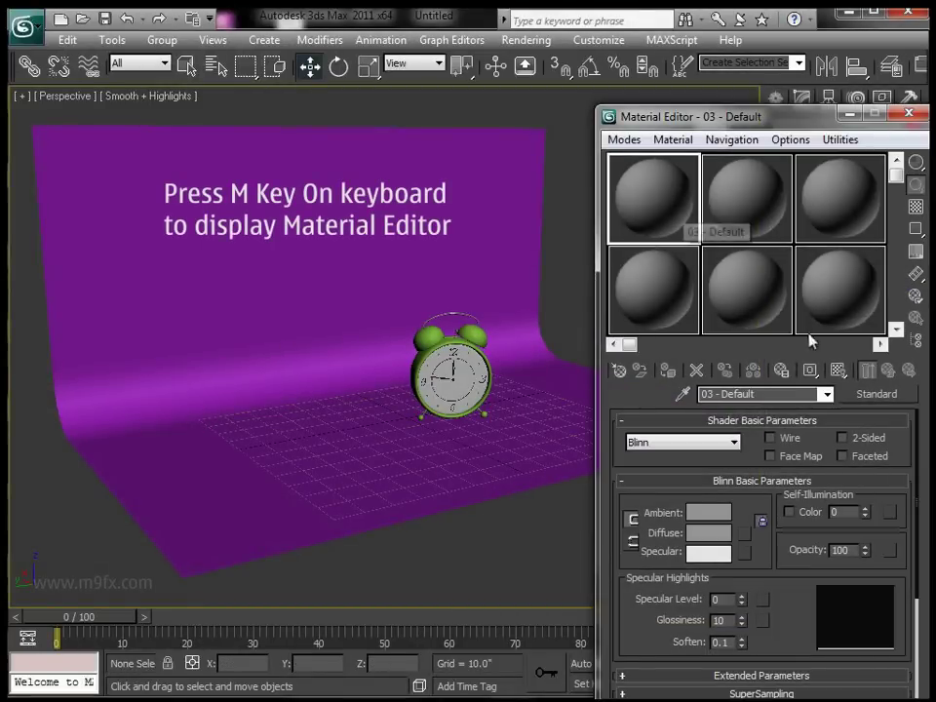
{"action": "left_click", "coordinate": [868, 394]}
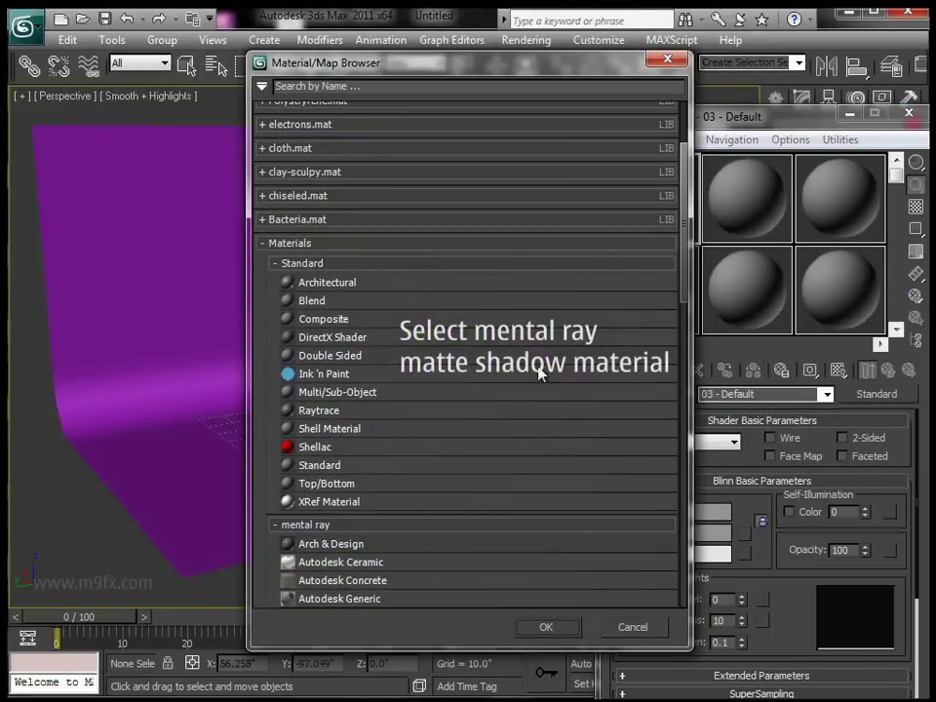
{"action": "left_click_drag", "start_coordinate": [680, 278], "coordinate": [689, 411]}
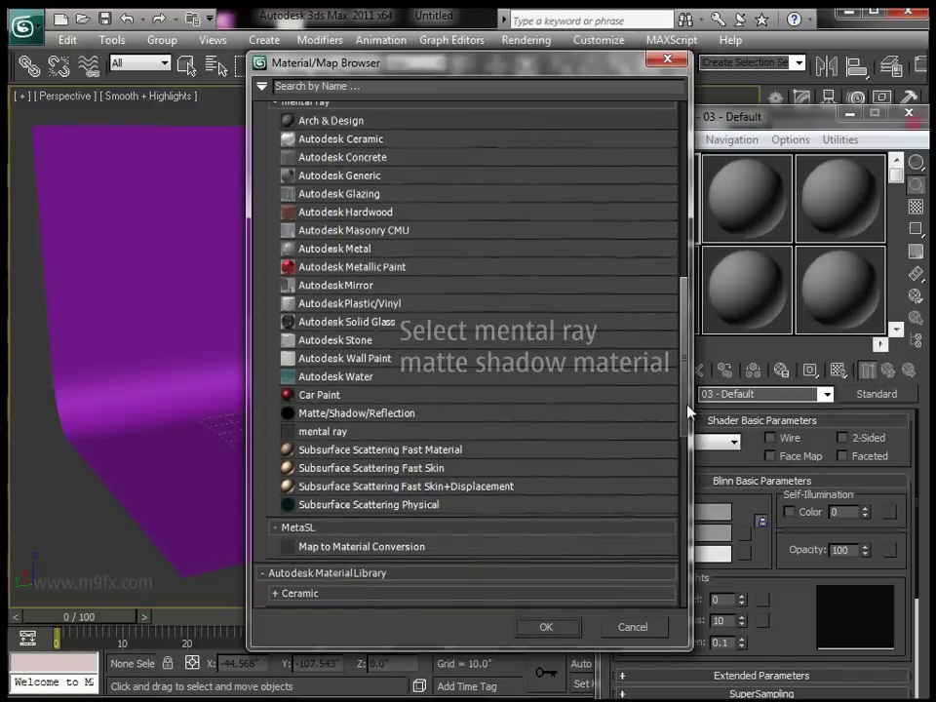
{"action": "double_click", "coordinate": [312, 414]}
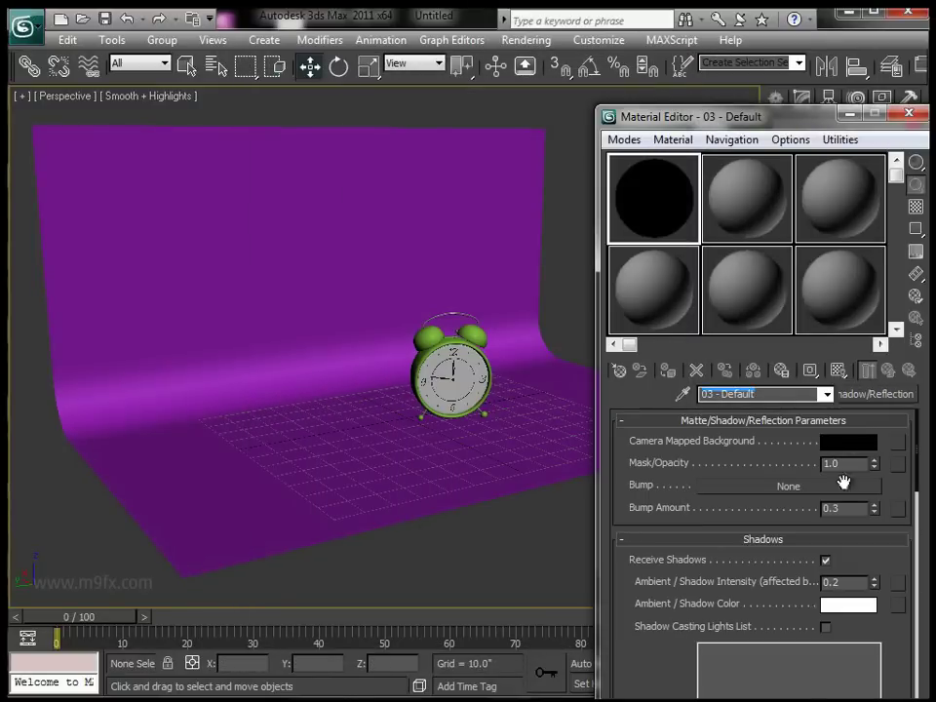
Load the bg image as a Bitmap for the Camera Mapped Background and assign the material to the backdrop plane.
{"action": "left_click", "coordinate": [899, 447]}
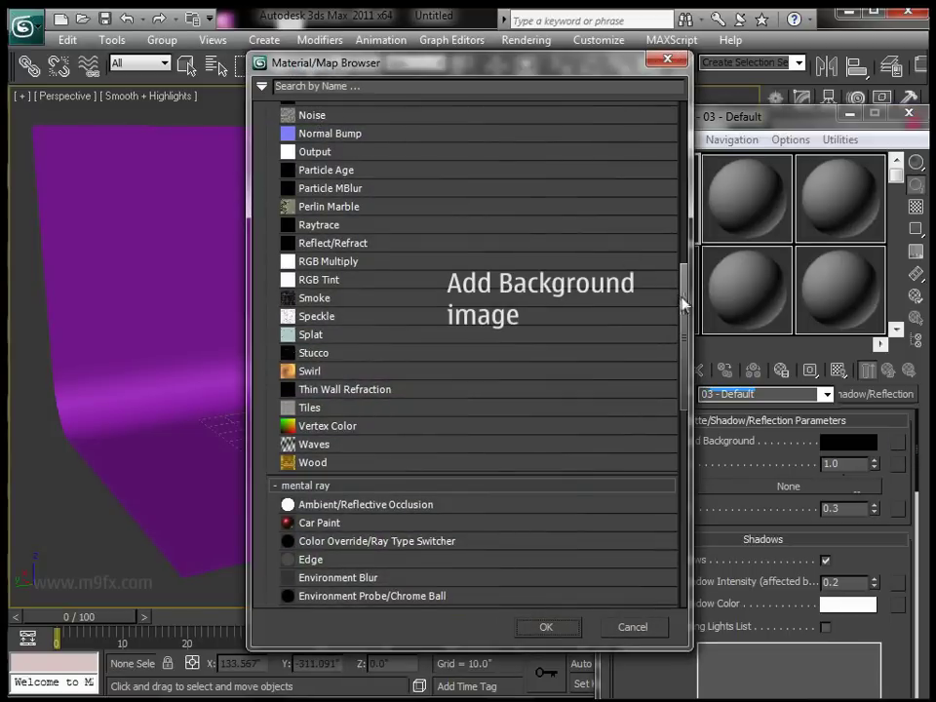
{"action": "scroll", "coordinate": [683, 305], "scroll_direction": "up", "scroll_amount": 10}
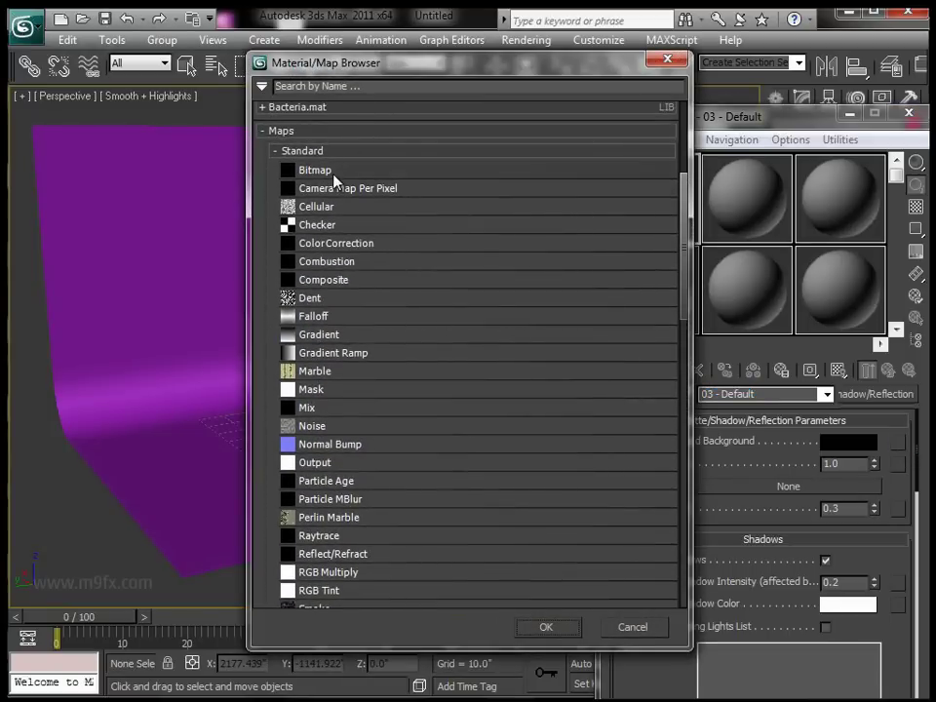
{"action": "double_click", "coordinate": [333, 174]}
{"action": "left_click", "coordinate": [78, 154]}
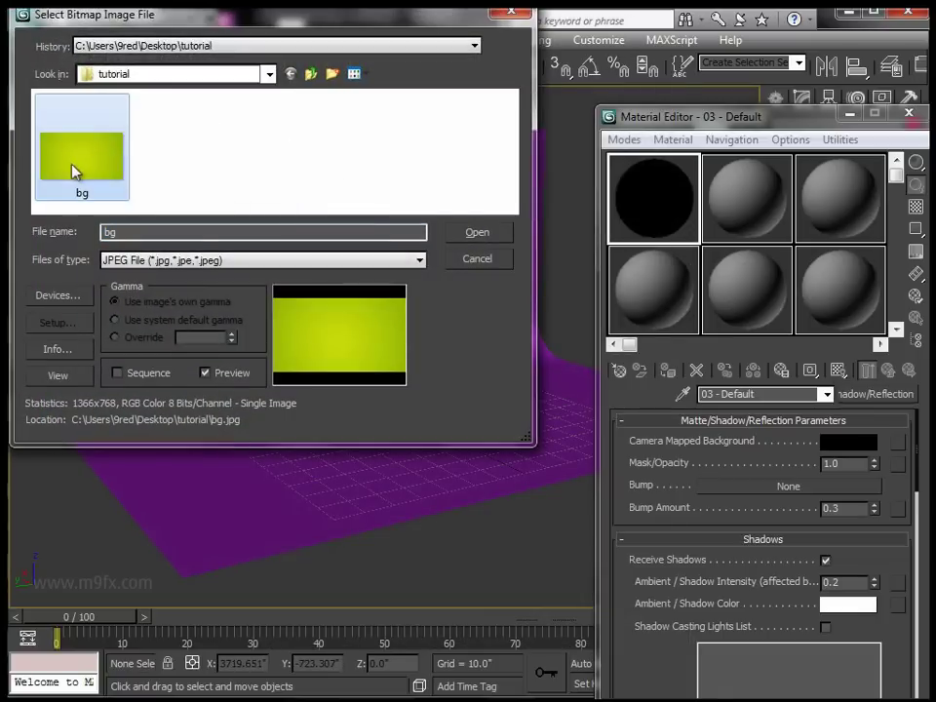
{"action": "left_click", "coordinate": [470, 236]}
{"action": "left_click_drag", "start_coordinate": [658, 200], "coordinate": [501, 417]}
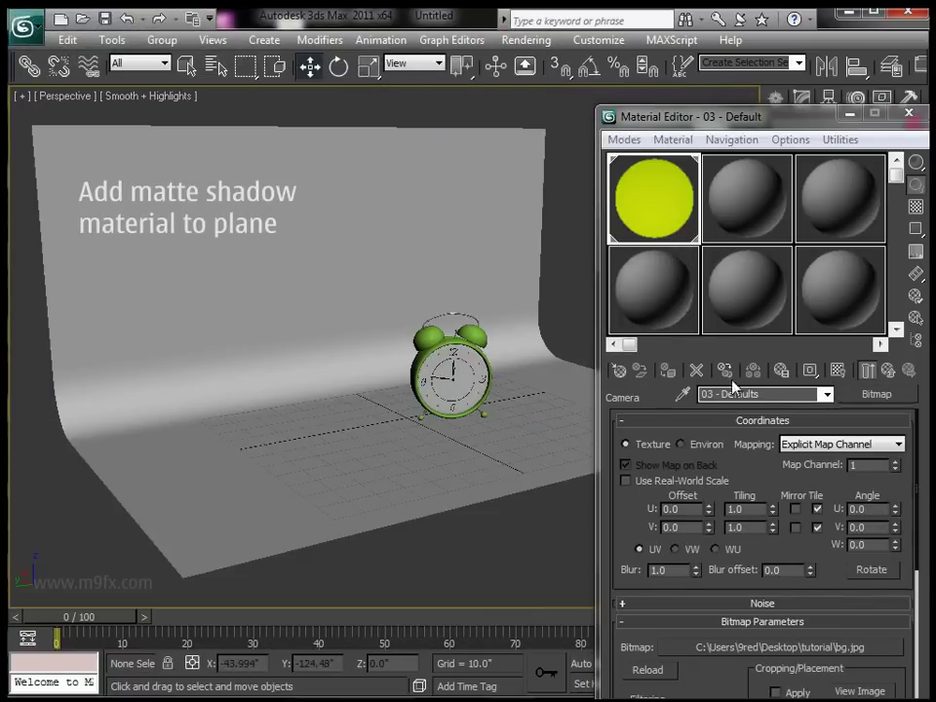
Change the second sample material to mental ray Arch & Design and apply the Matte Finish template.
{"action": "left_click", "coordinate": [760, 222]}
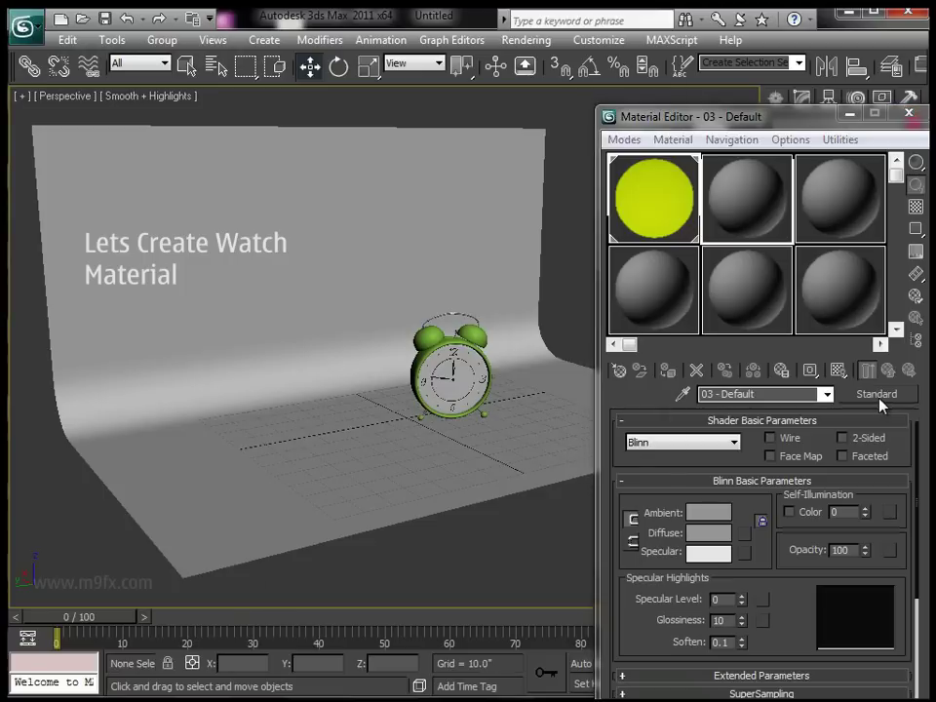
{"action": "left_click", "coordinate": [879, 400]}
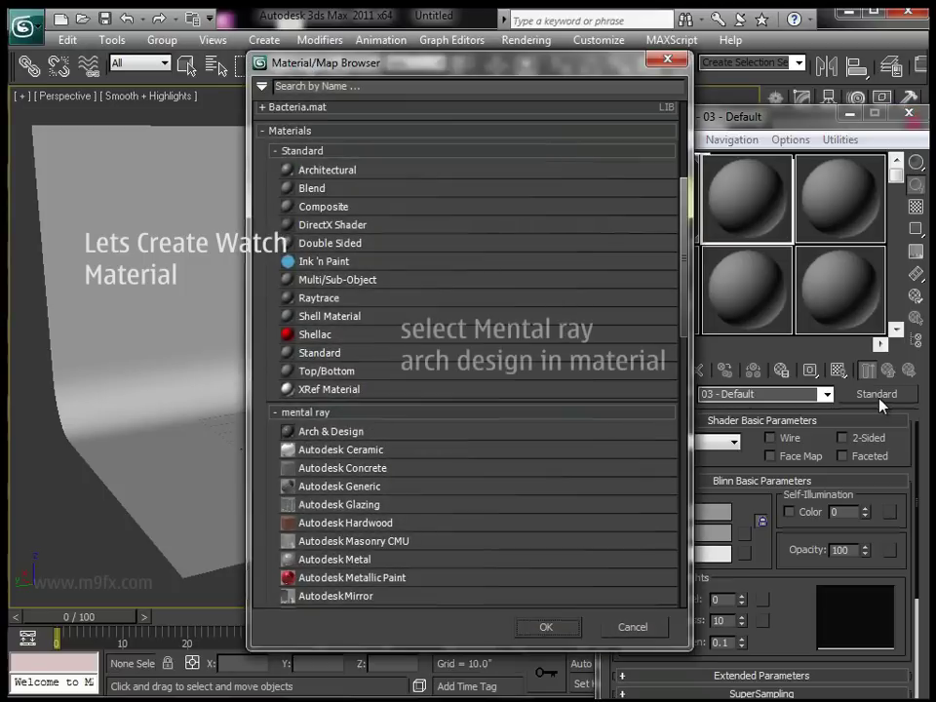
{"action": "left_click", "coordinate": [331, 431]}
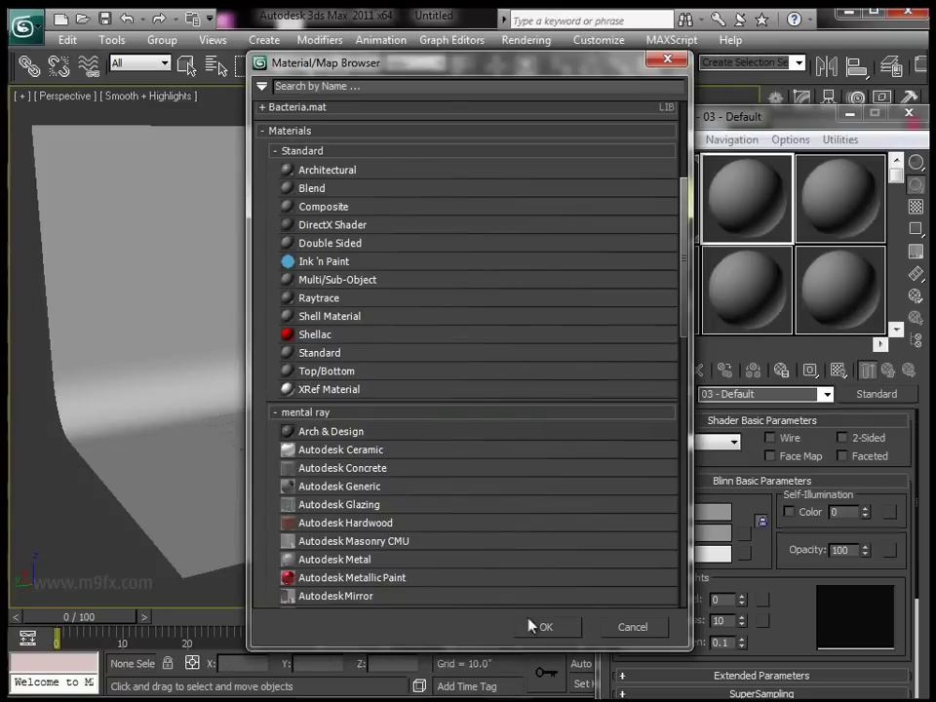
{"action": "left_click", "coordinate": [541, 627]}
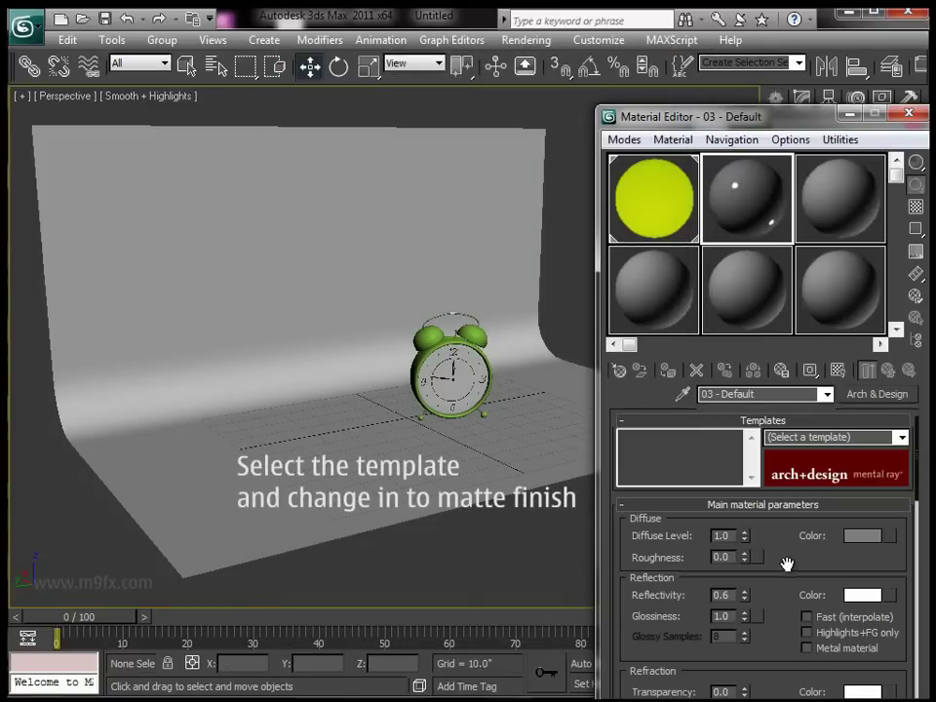
{"action": "left_click", "coordinate": [902, 437]}
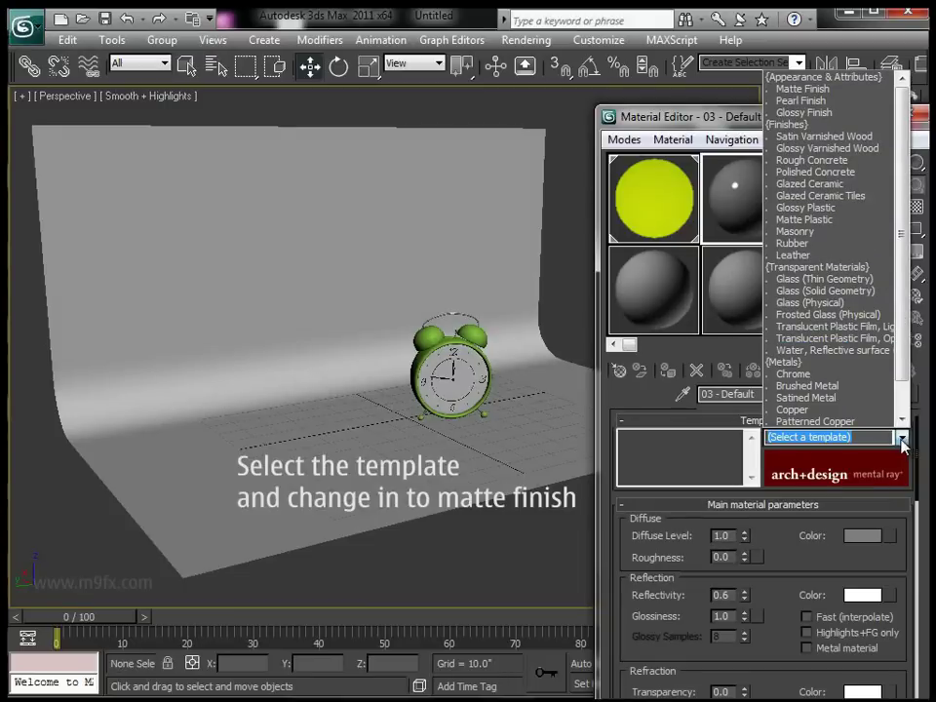
{"action": "left_click", "coordinate": [806, 90]}
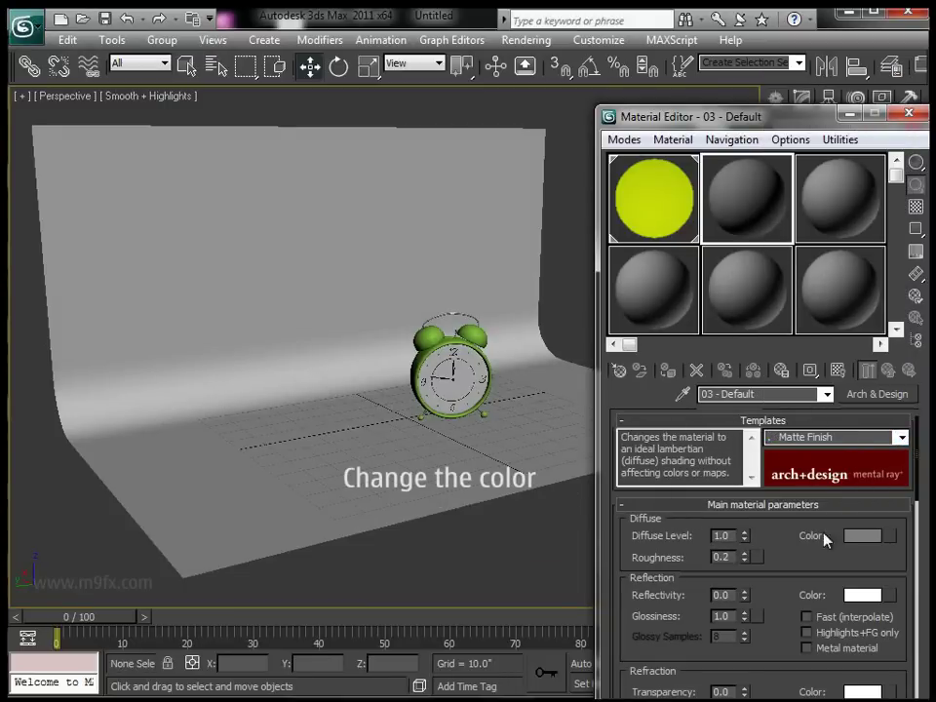
Set the material's diffuse color to lime green (red 0.608, green 0.769, blue 0.055) and its reflectivity to 0.5.
{"action": "left_click", "coordinate": [861, 535]}
{"action": "left_click_drag", "start_coordinate": [247, 174], "coordinate": [243, 152]}
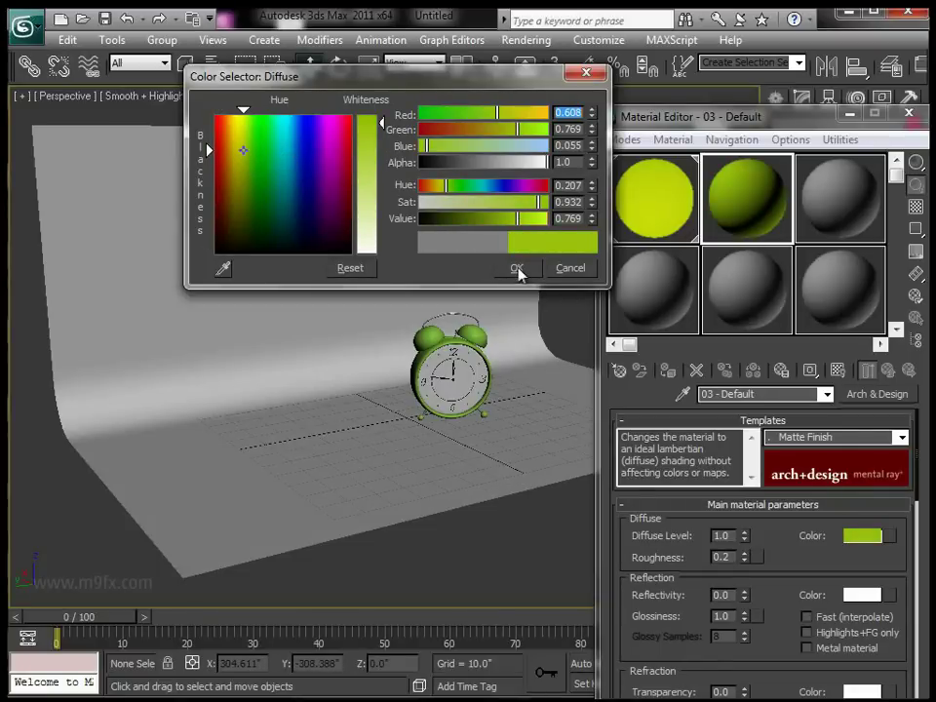
{"action": "left_click", "coordinate": [517, 269]}
{"action": "left_click_drag", "start_coordinate": [745, 595], "coordinate": [743, 539]}
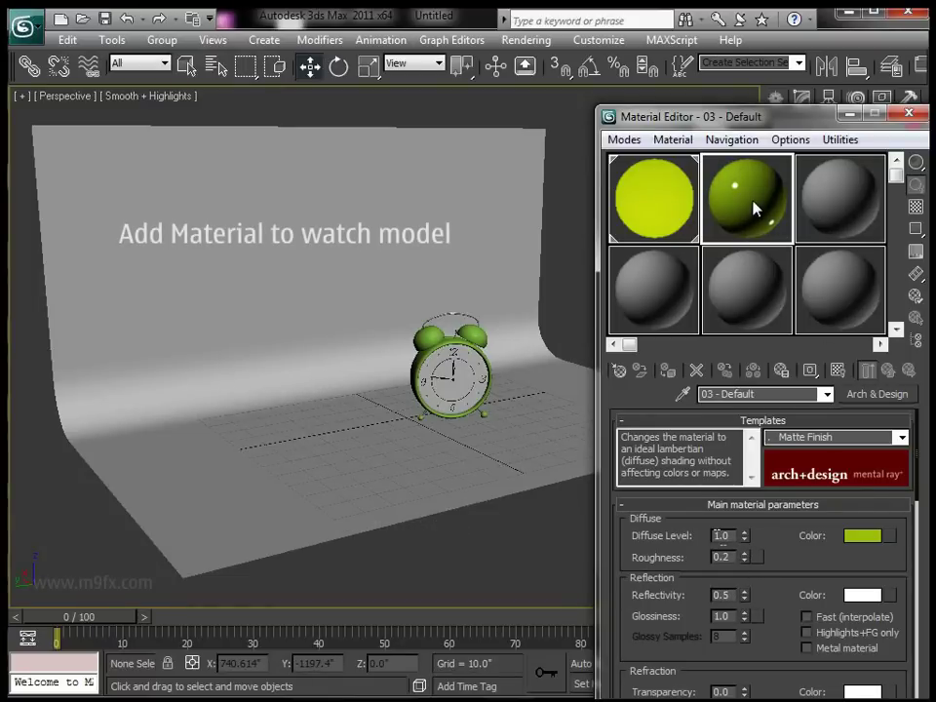
Name the green material 03 - Defaulta, assign it to the alarm clock and close the Material Editor.
{"action": "type", "text": "a"}
{"action": "left_click_drag", "start_coordinate": [710, 278], "coordinate": [420, 340]}
{"action": "left_click_drag", "start_coordinate": [723, 211], "coordinate": [417, 361]}
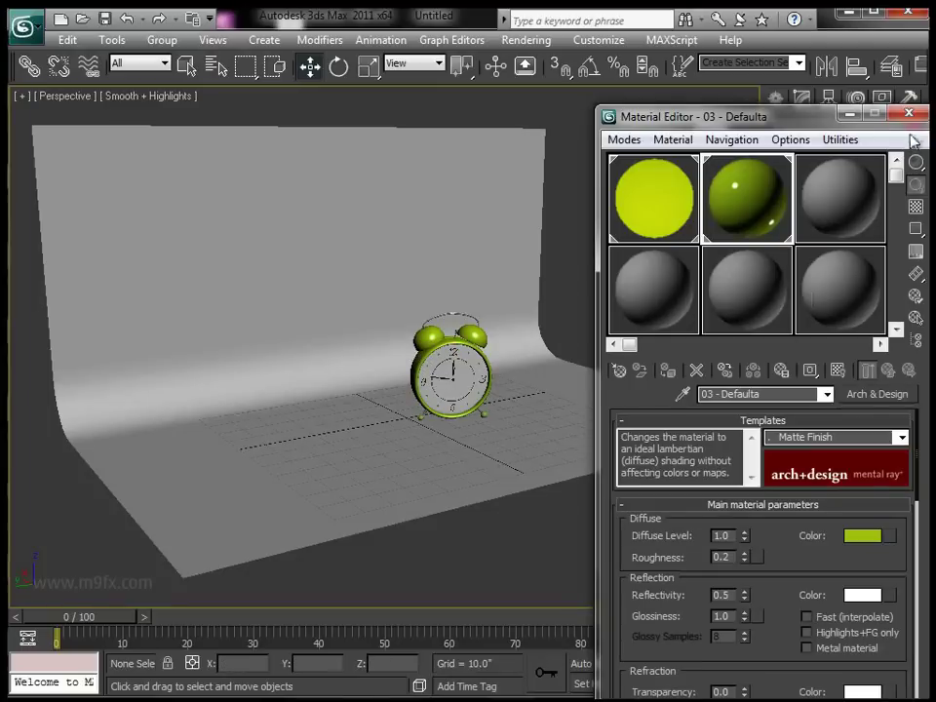
{"action": "left_click", "coordinate": [911, 115]}
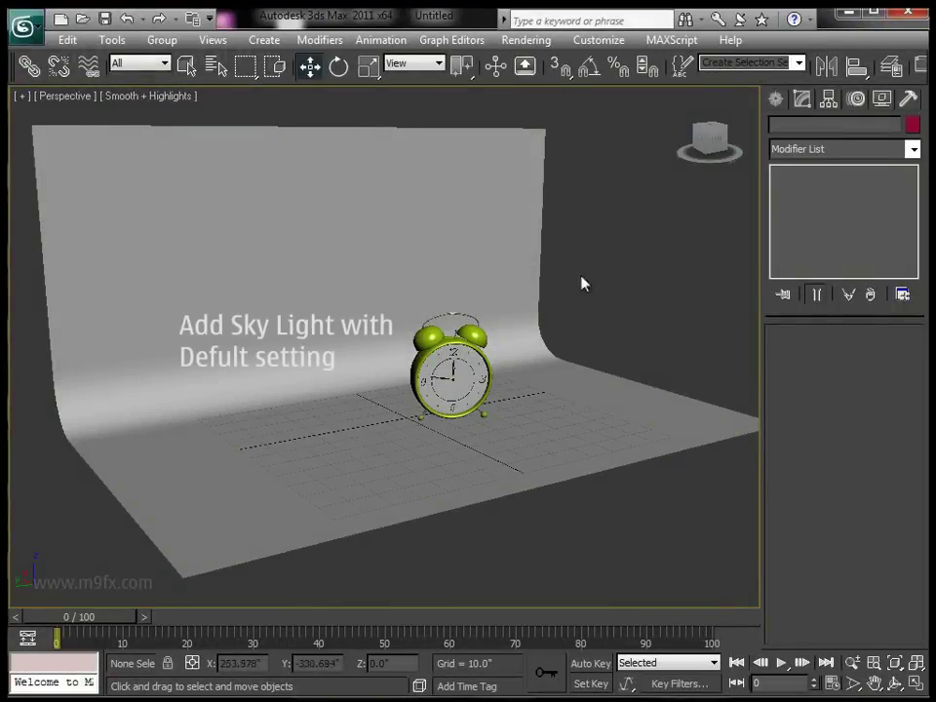
Add a standard Skylight with default settings beside the front part of the backdrop plane.
{"action": "left_click", "coordinate": [777, 101]}
{"action": "left_click", "coordinate": [853, 154]}
{"action": "left_click", "coordinate": [819, 184]}
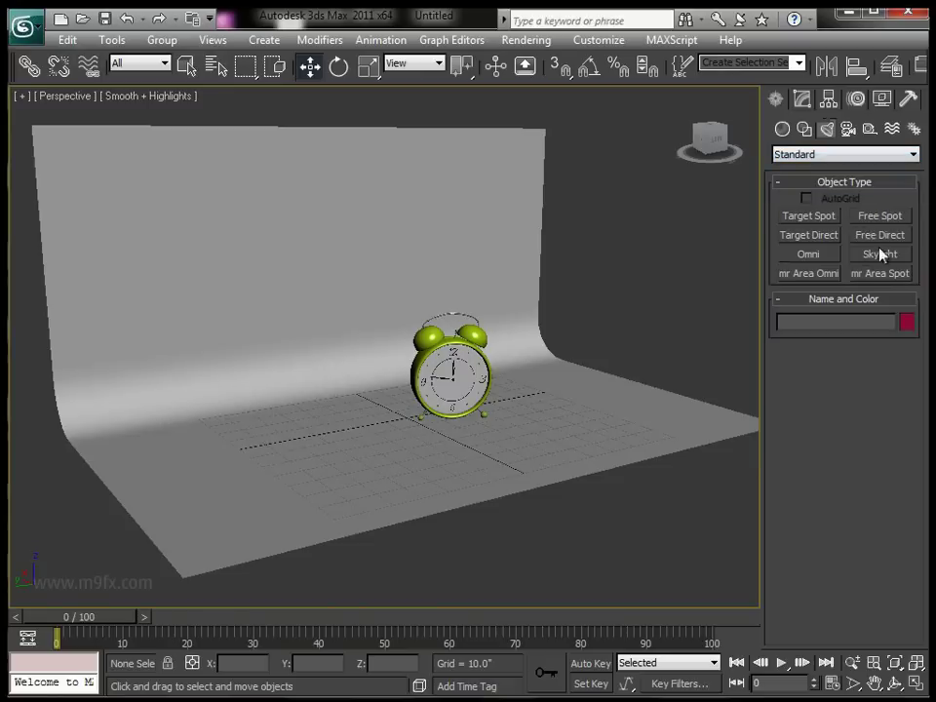
{"action": "left_click", "coordinate": [880, 255]}
{"action": "left_click", "coordinate": [703, 474]}
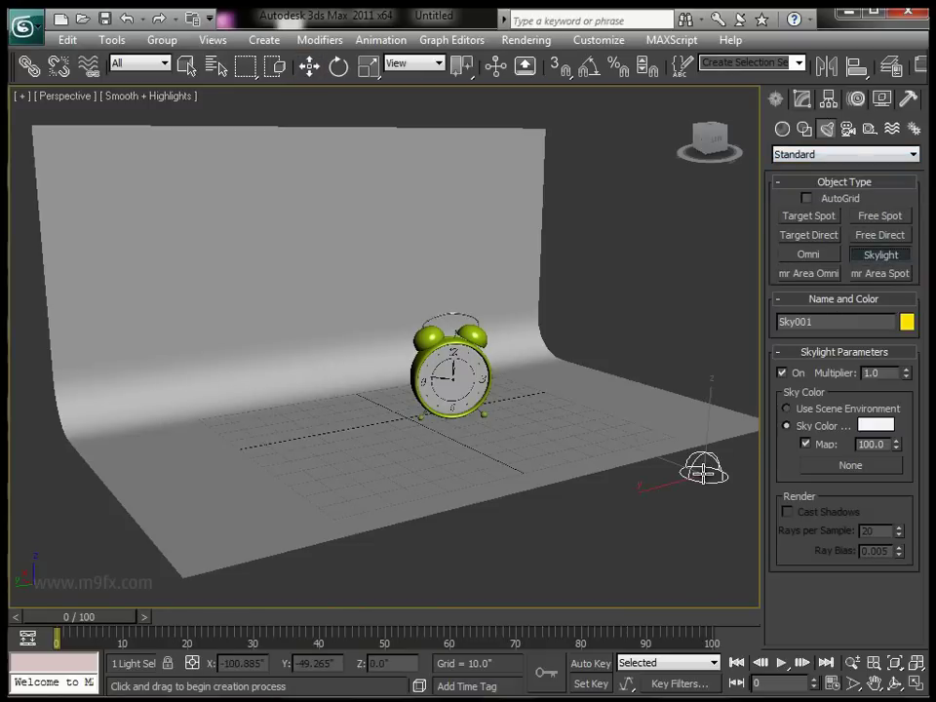
Draw a photometric mr Sky Portal about 100.7" long and 71.1" wide around the clock in the Left view.
{"action": "left_click", "coordinate": [856, 154]}
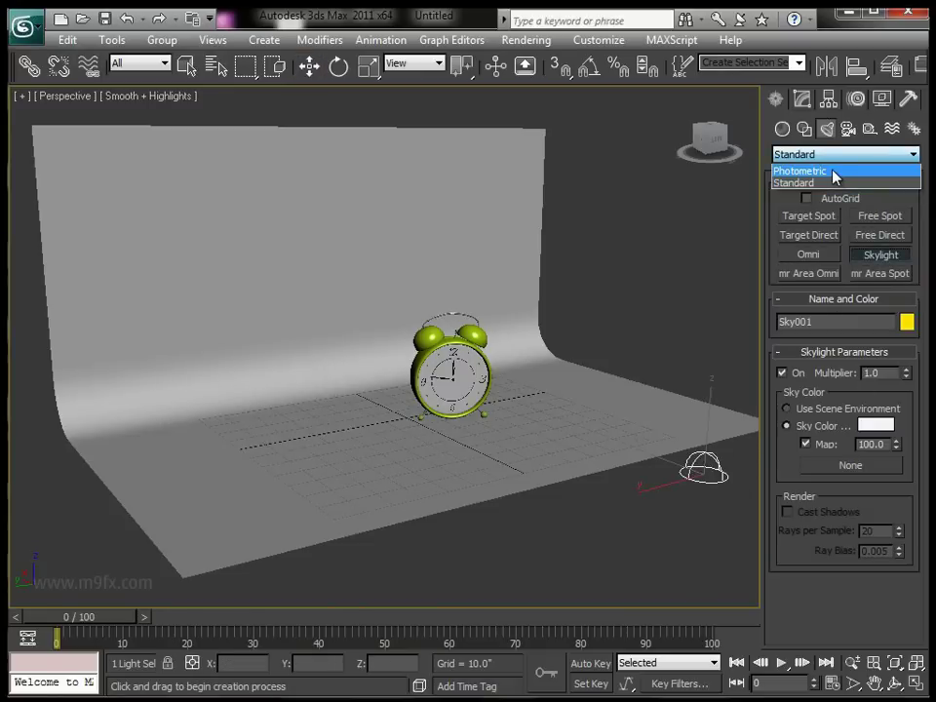
{"action": "left_click", "coordinate": [834, 167]}
{"action": "left_click", "coordinate": [828, 236]}
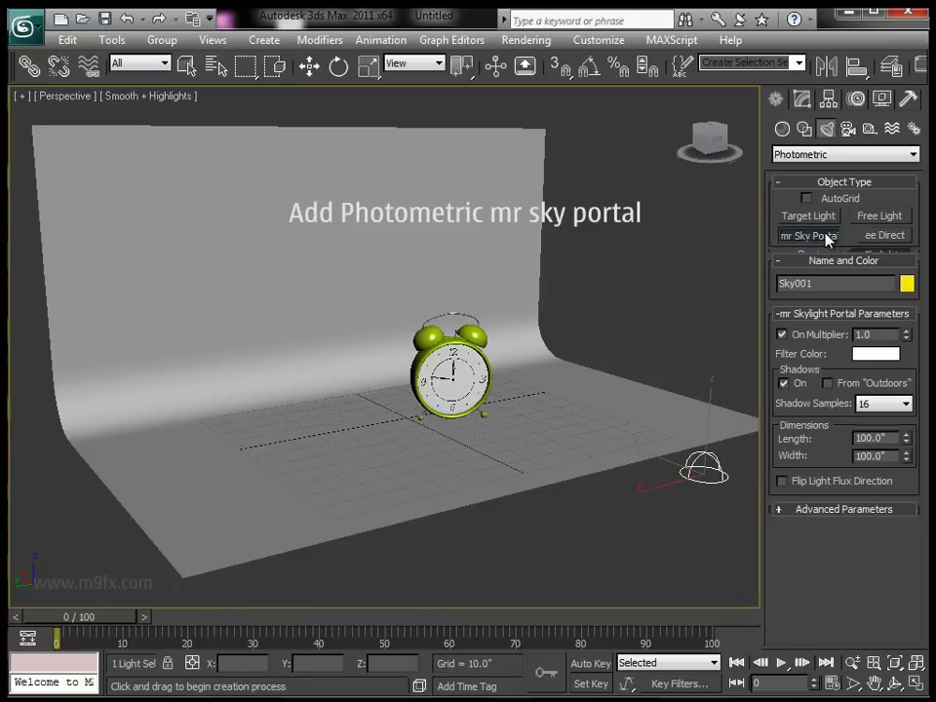
{"action": "left_click", "coordinate": [917, 683]}
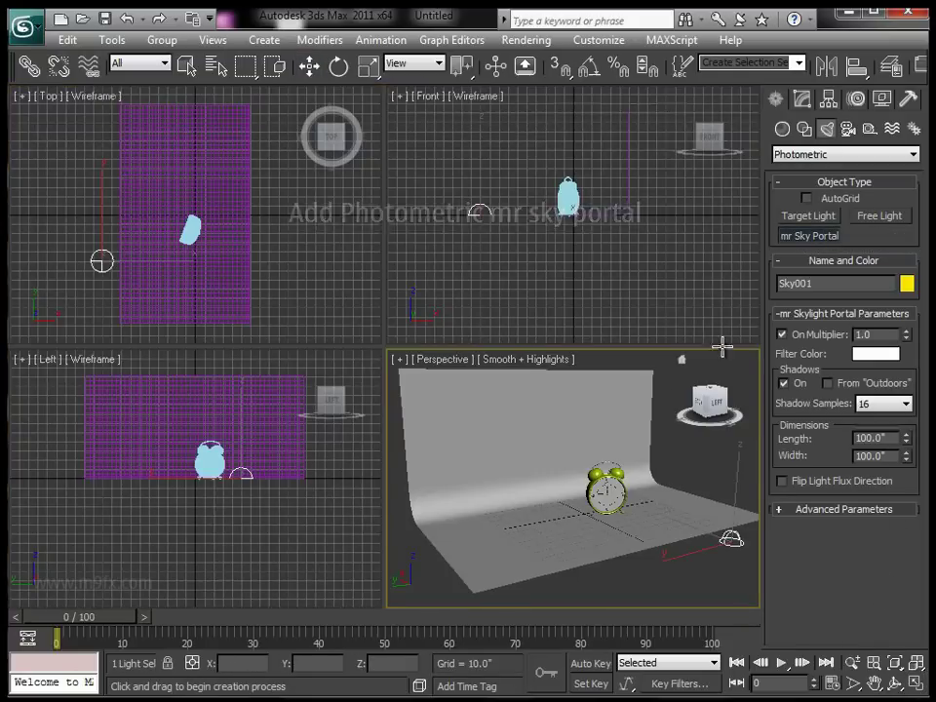
{"action": "left_click_drag", "start_coordinate": [185, 384], "coordinate": [248, 475]}
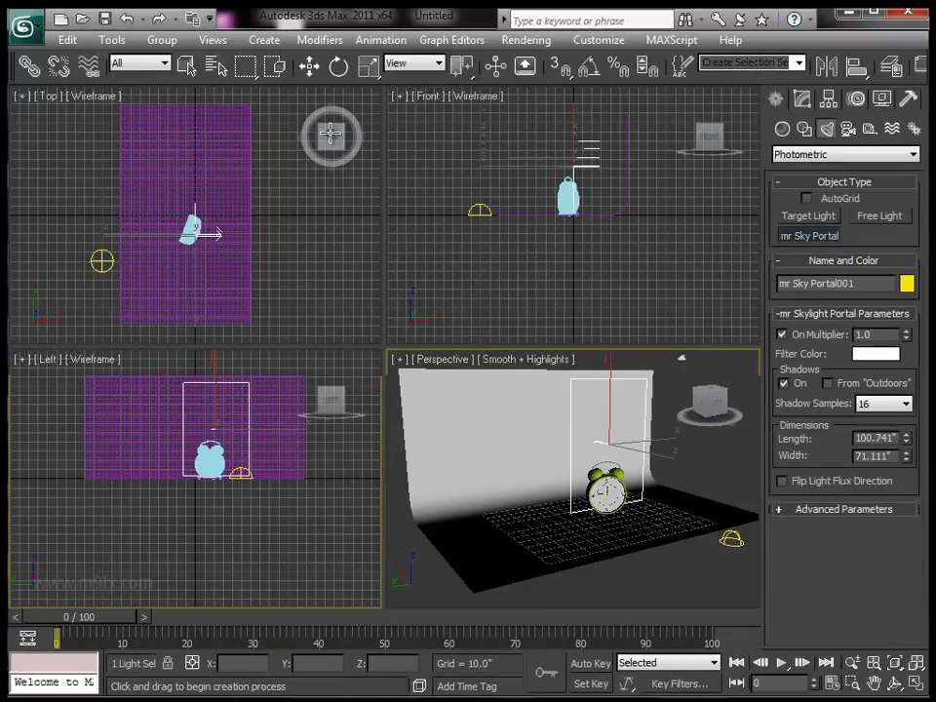
Move the sky portal to about X -87.9", Z 97.5" and tilt it down towards the clock, to about 51.3° in X.
{"action": "key", "text": "w"}
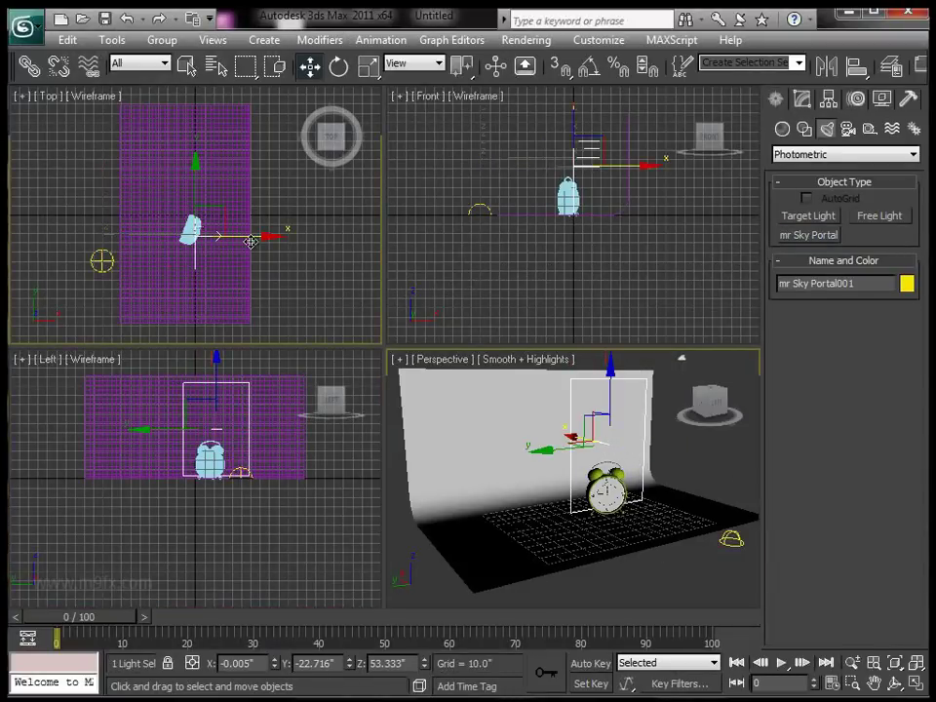
{"action": "left_click_drag", "start_coordinate": [244, 236], "coordinate": [164, 236]}
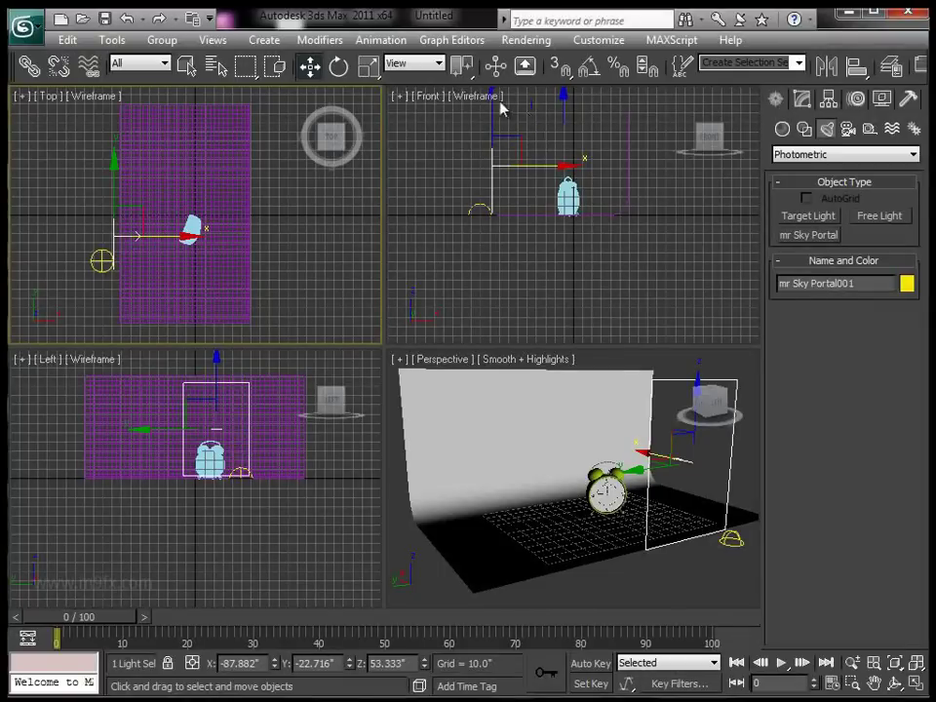
{"action": "left_click_drag", "start_coordinate": [491, 124], "coordinate": [490, 83]}
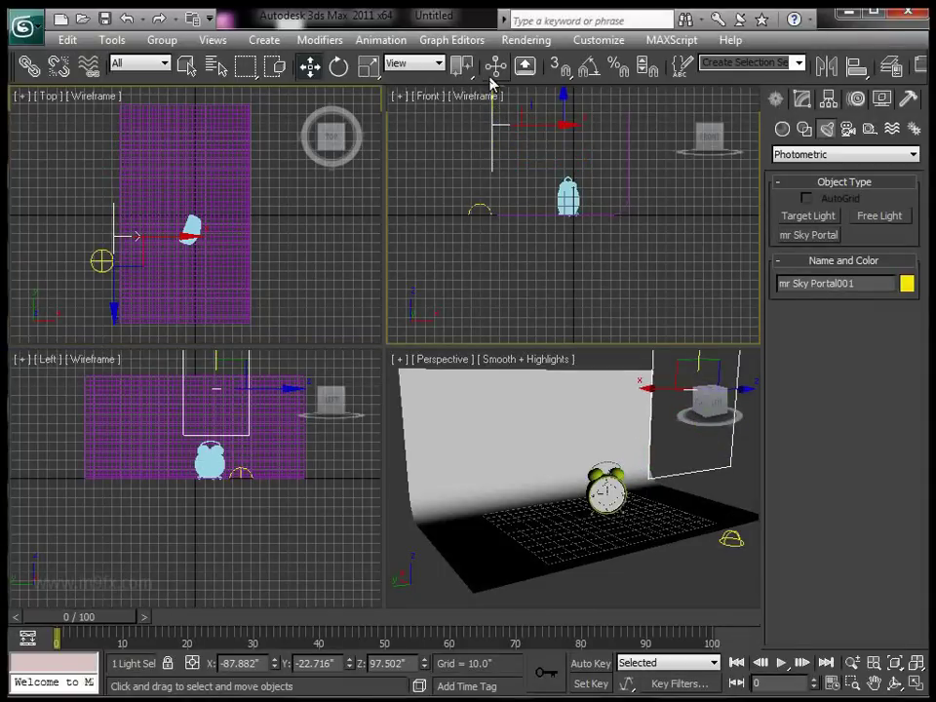
{"action": "key", "text": "e"}
{"action": "left_click_drag", "start_coordinate": [557, 94], "coordinate": [561, 142]}
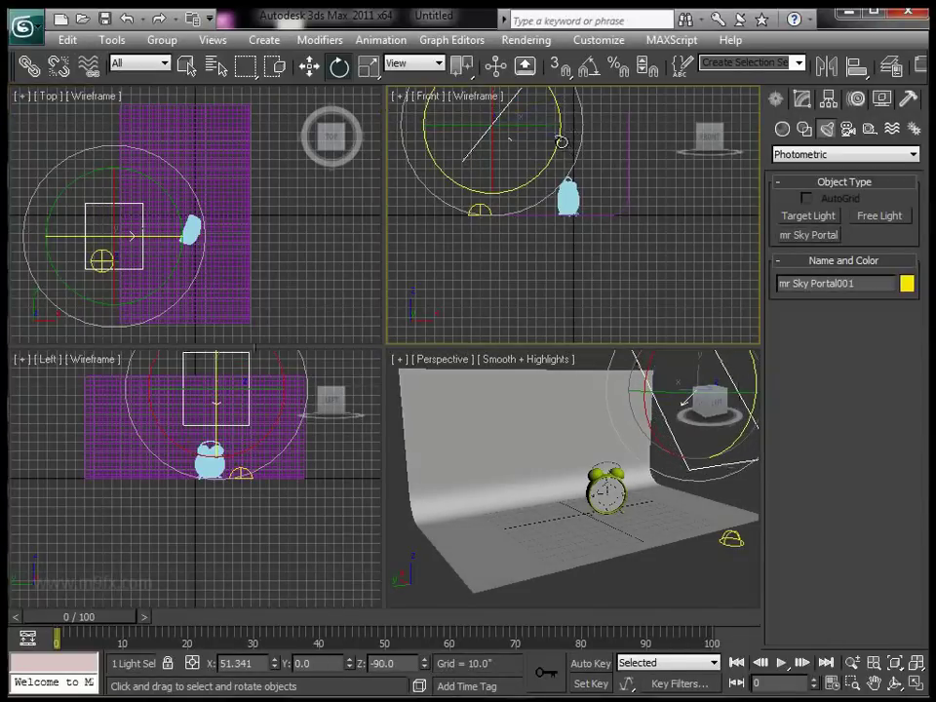
{"action": "left_click", "coordinate": [311, 69]}
Examine the sky portal's shadow, dimension and advanced parameters.
{"action": "left_click", "coordinate": [804, 101]}
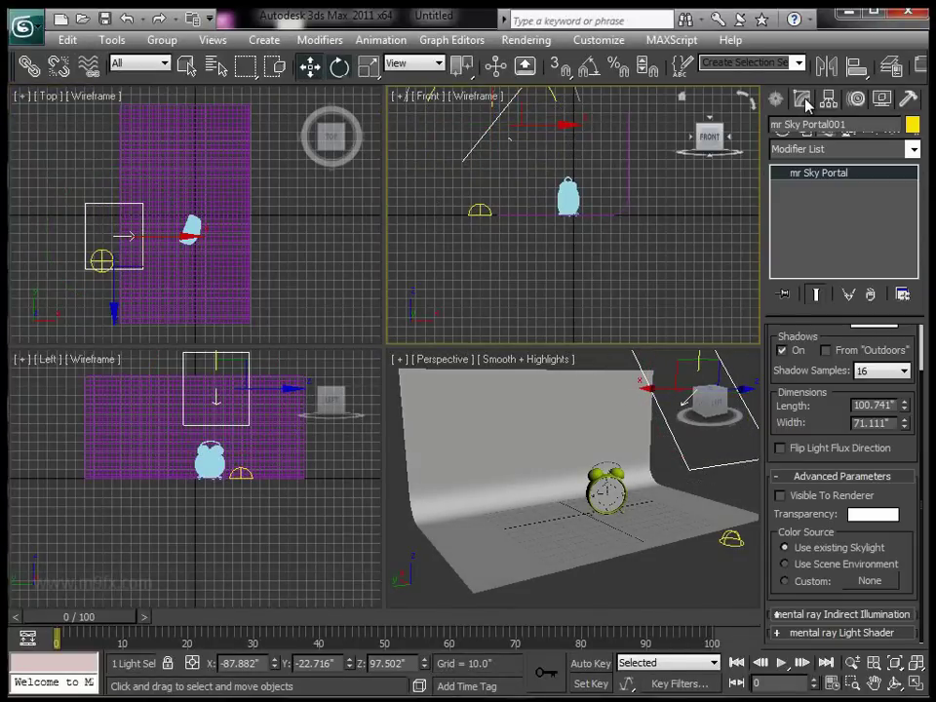
{"action": "left_click", "coordinate": [822, 582]}
{"action": "right_click", "coordinate": [652, 540]}
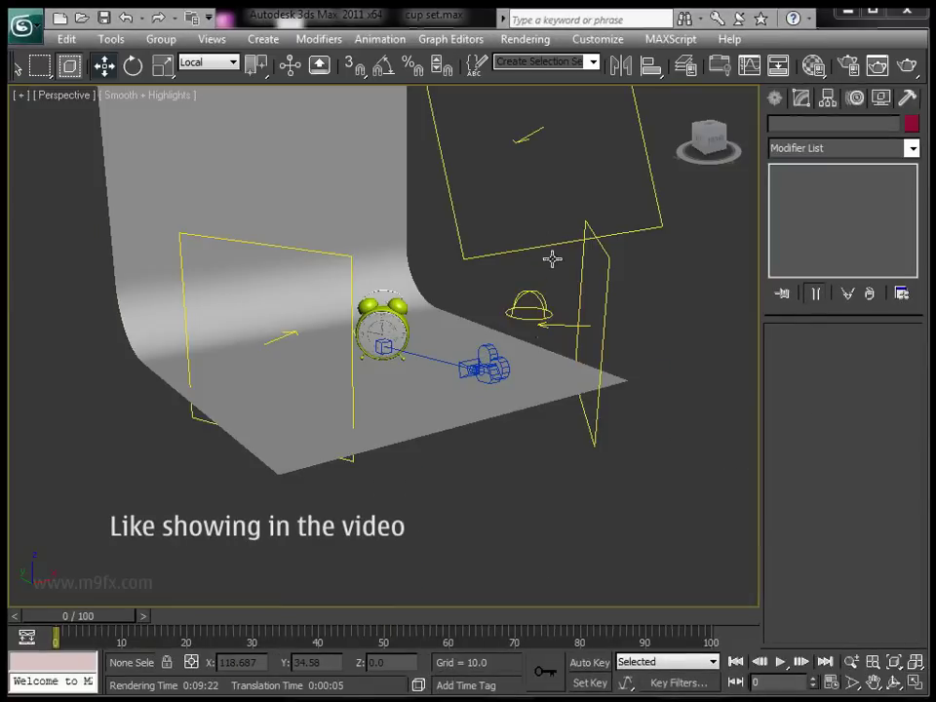
Select the target camera in front of the clock, look through Camera001 and show its rendered frame.
{"action": "middle_click_drag", "start_coordinate": [552, 259], "coordinate": [562, 350]}
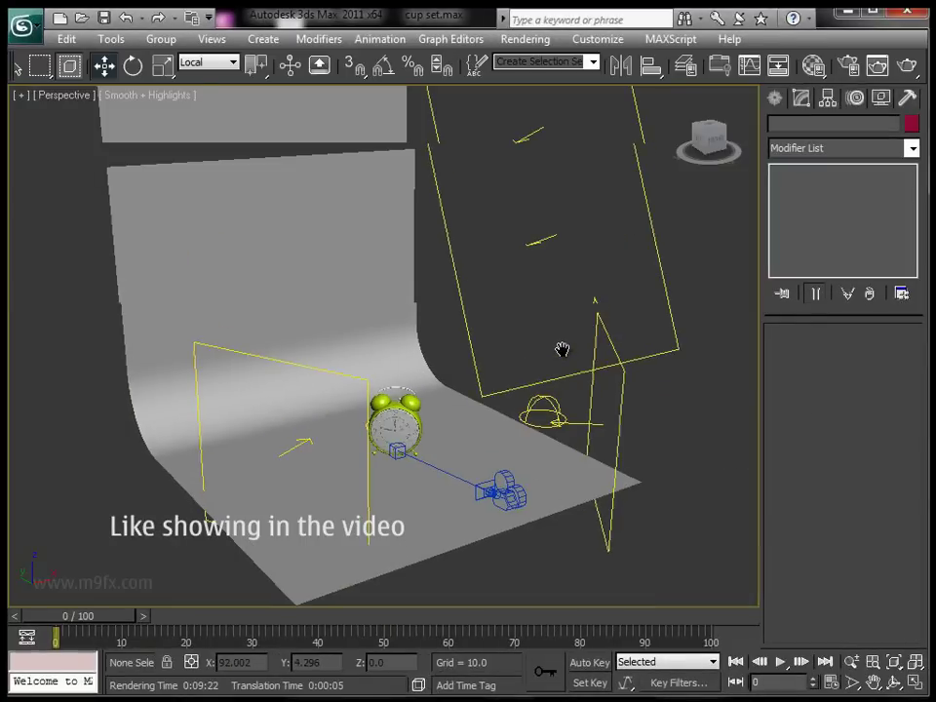
{"action": "middle_click_drag", "start_coordinate": [593, 394], "coordinate": [431, 375], "text": "alt"}
{"action": "left_click", "coordinate": [195, 448]}
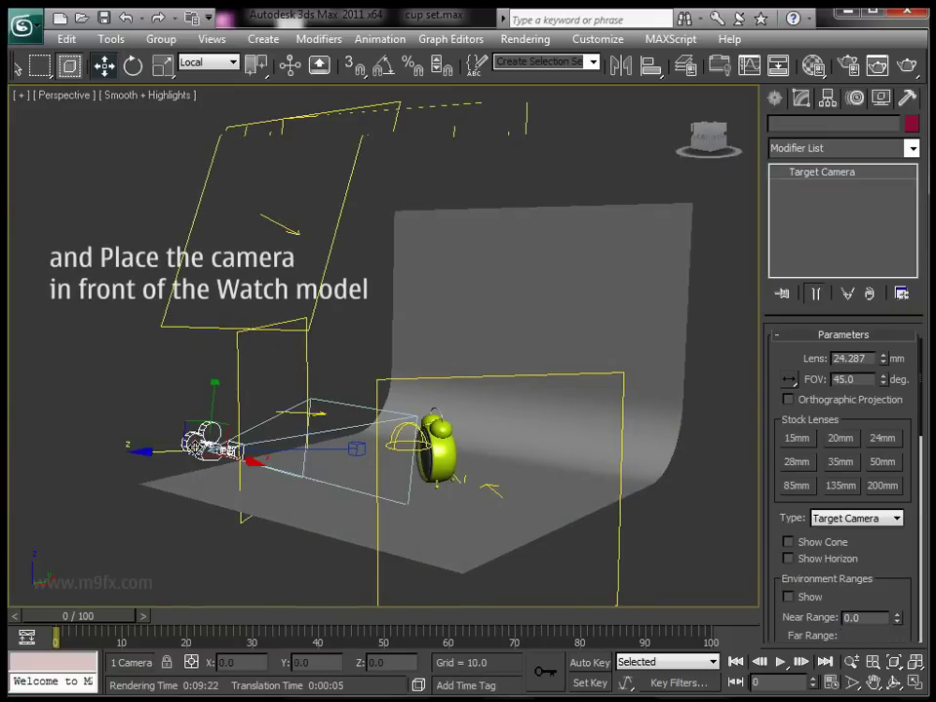
{"action": "key", "text": "c"}
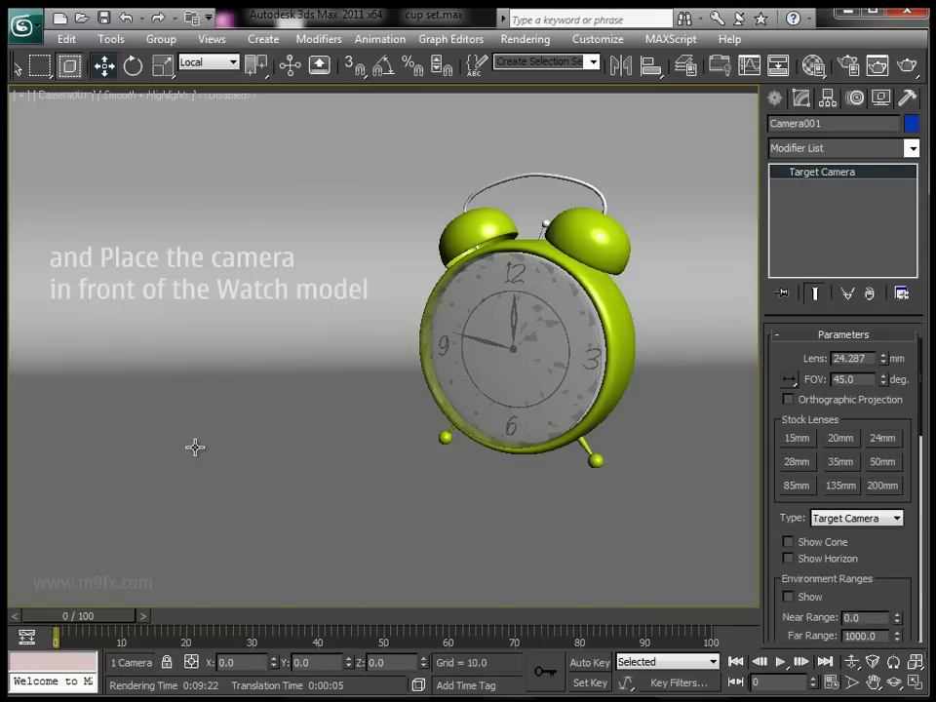
{"action": "left_click", "coordinate": [874, 70]}
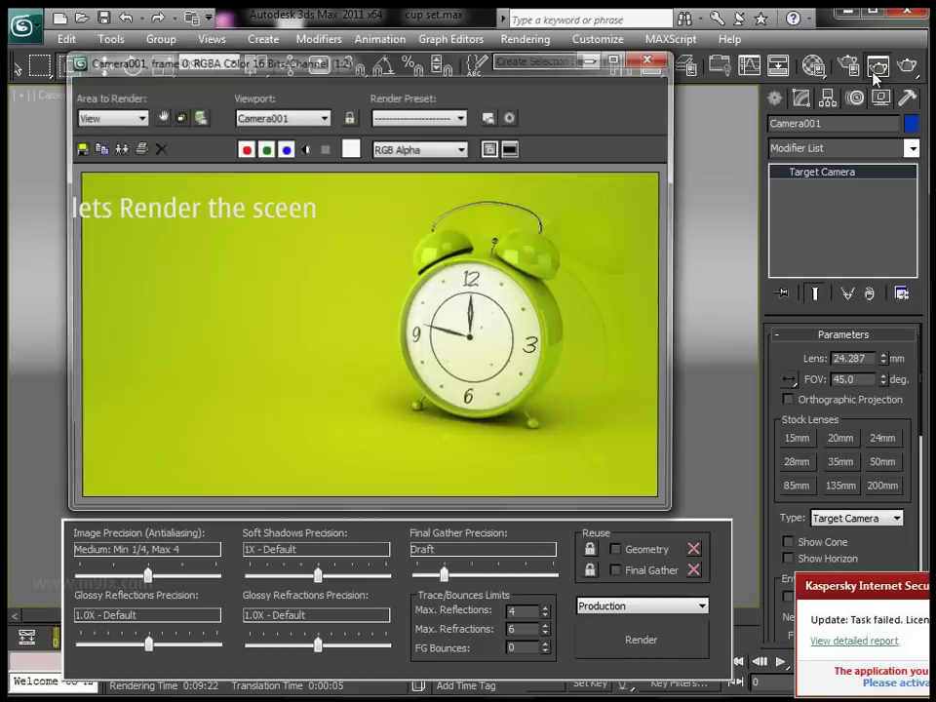